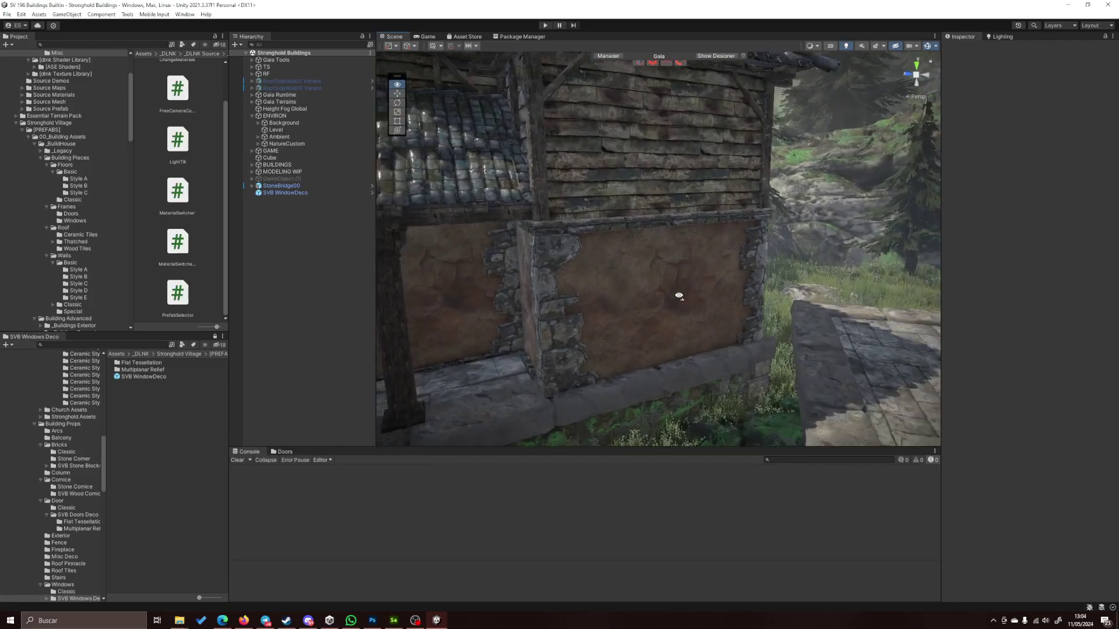
- Inspect the selectable variants of the SVB WindowDeco prefab and the SVB DoorDeco prefab in the SVB Doors Deco folder
{"action": "left_click", "coordinate": [146, 377]}
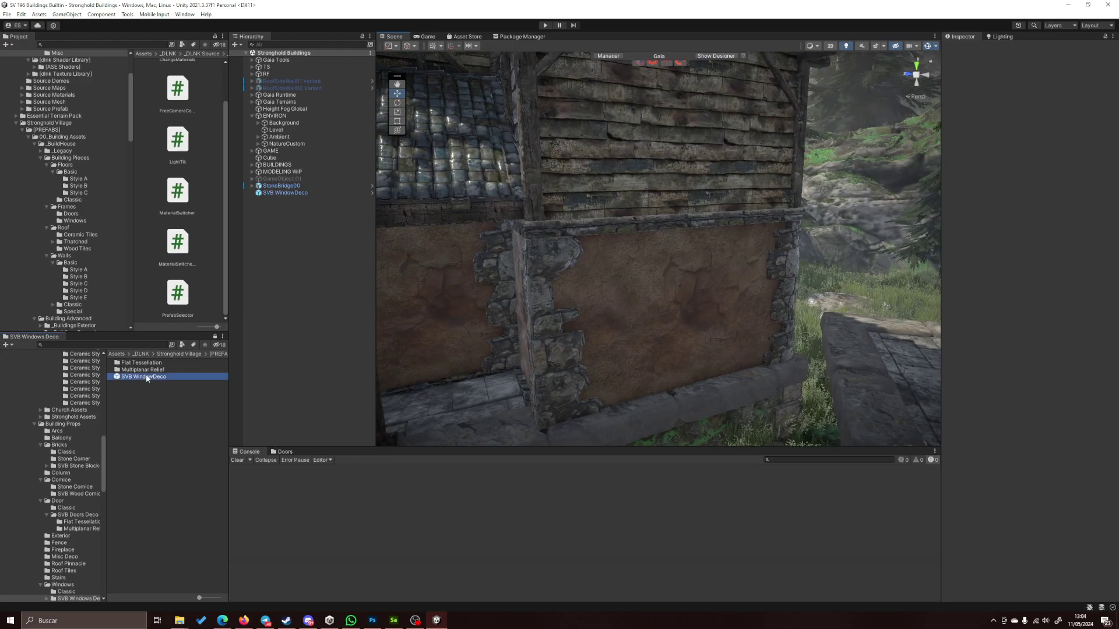
{"action": "scroll", "coordinate": [622, 327], "scroll_direction": "up", "scroll_amount": 5}
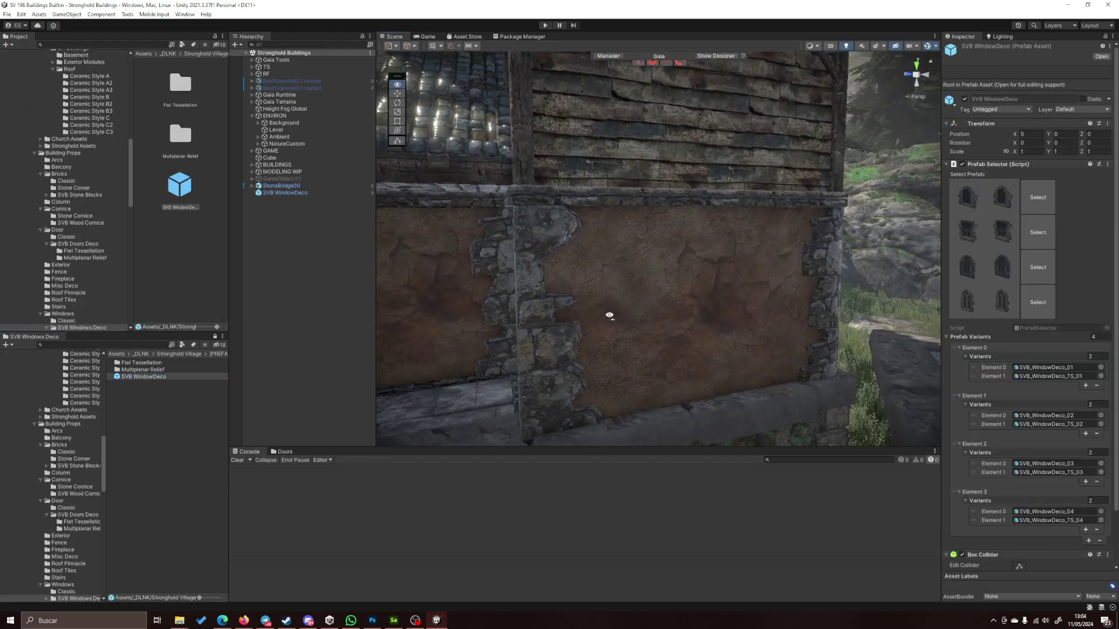
{"action": "scroll", "coordinate": [95, 503], "scroll_direction": "down", "scroll_amount": 3}
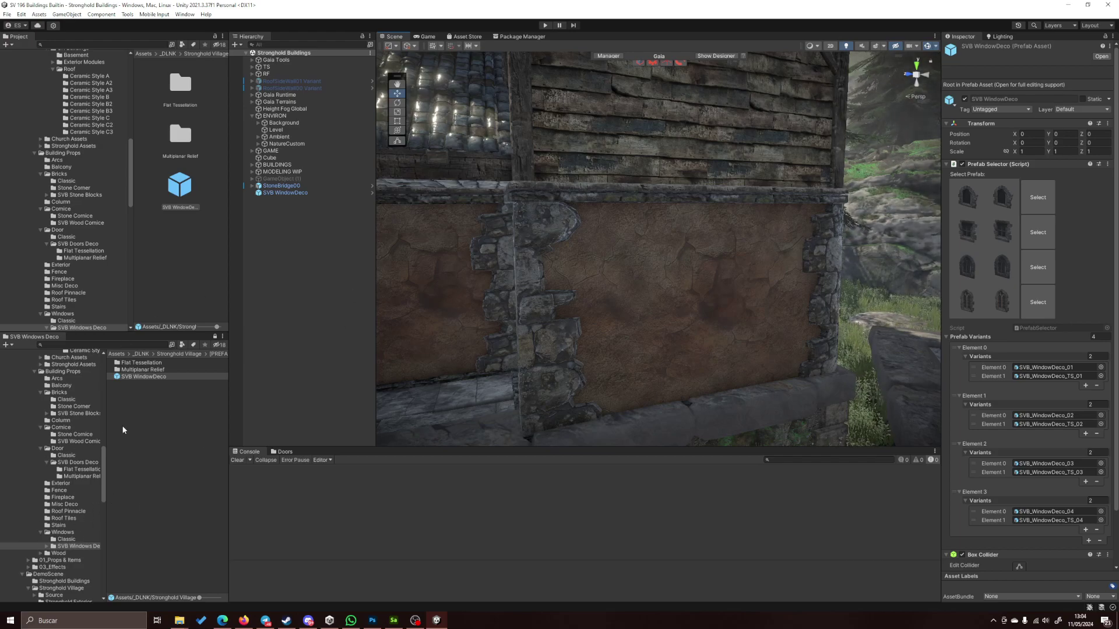
{"action": "left_click", "coordinate": [77, 462]}
{"action": "left_click", "coordinate": [139, 377]}
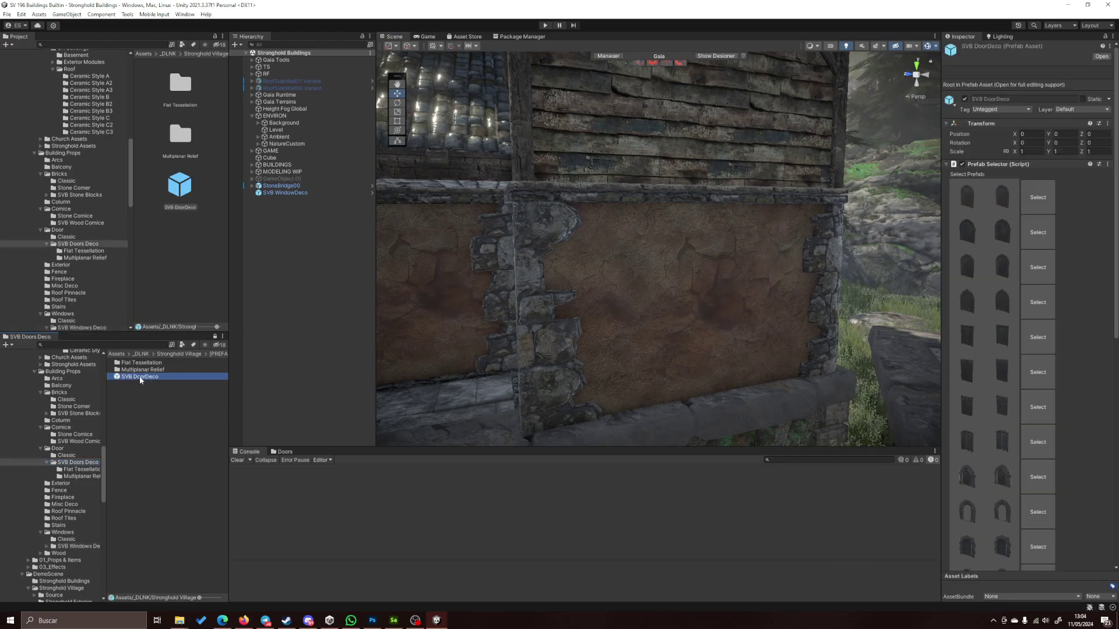
{"action": "right_click_drag", "start_coordinate": [408, 344], "coordinate": [496, 359]}
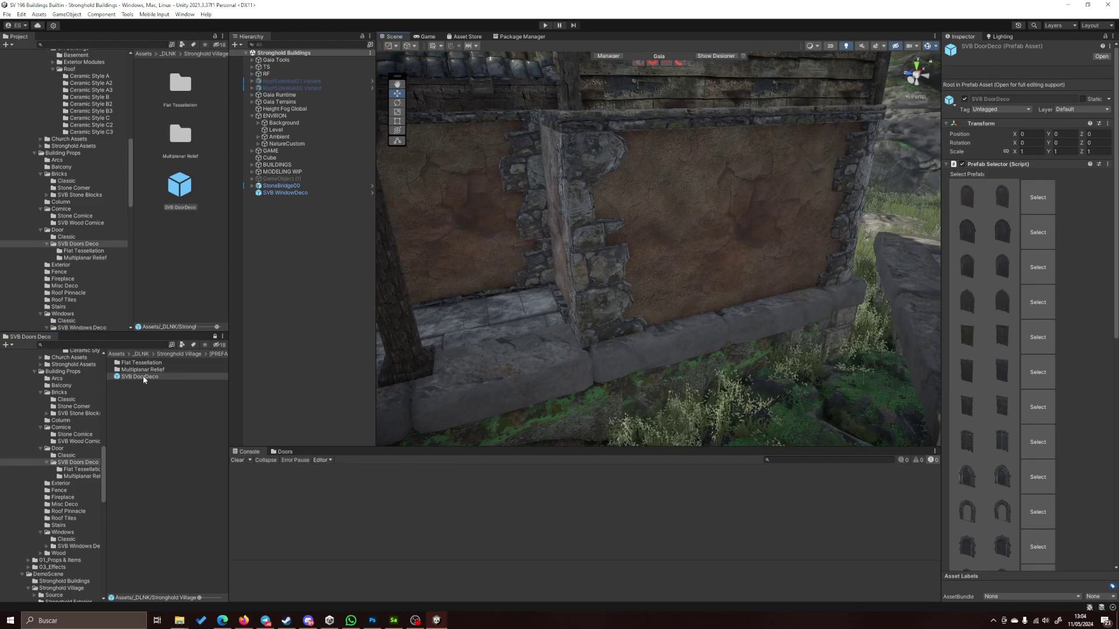
- Browse the Flat Tessellation and Multiplanar Relief door folders with enlarged thumbnails and return to the SVB Doors Deco folder
{"action": "left_click", "coordinate": [77, 470]}
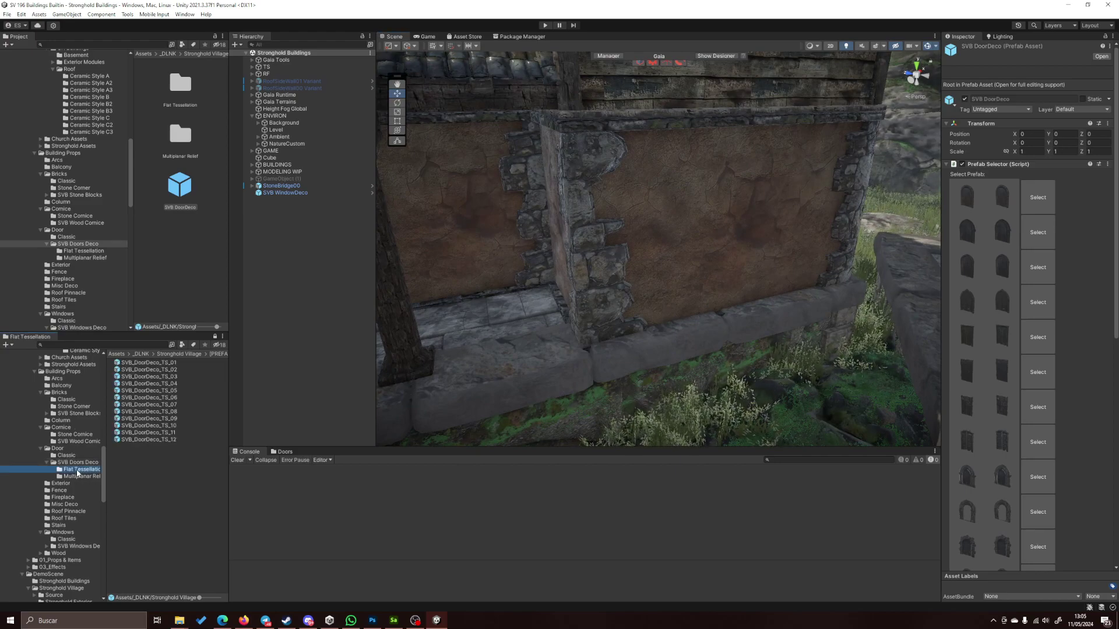
{"action": "left_click", "coordinate": [77, 477]}
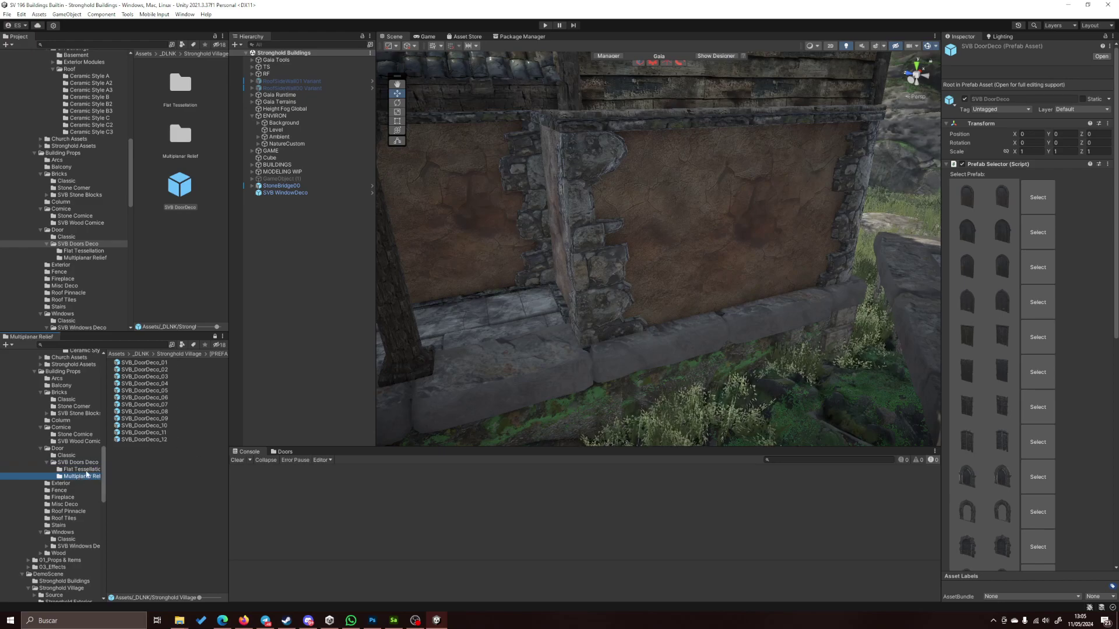
{"action": "scroll", "coordinate": [162, 469], "scroll_direction": "up", "scroll_amount": 2, "text": "ctrl"}
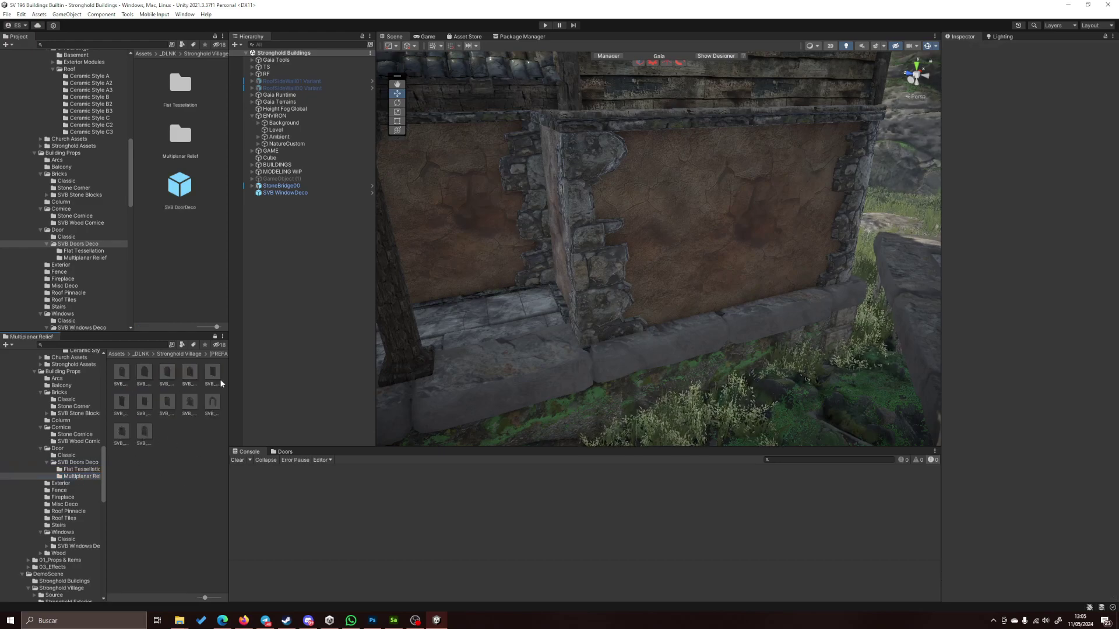
{"action": "scroll", "coordinate": [185, 464], "scroll_direction": "up", "scroll_amount": 1, "text": "ctrl"}
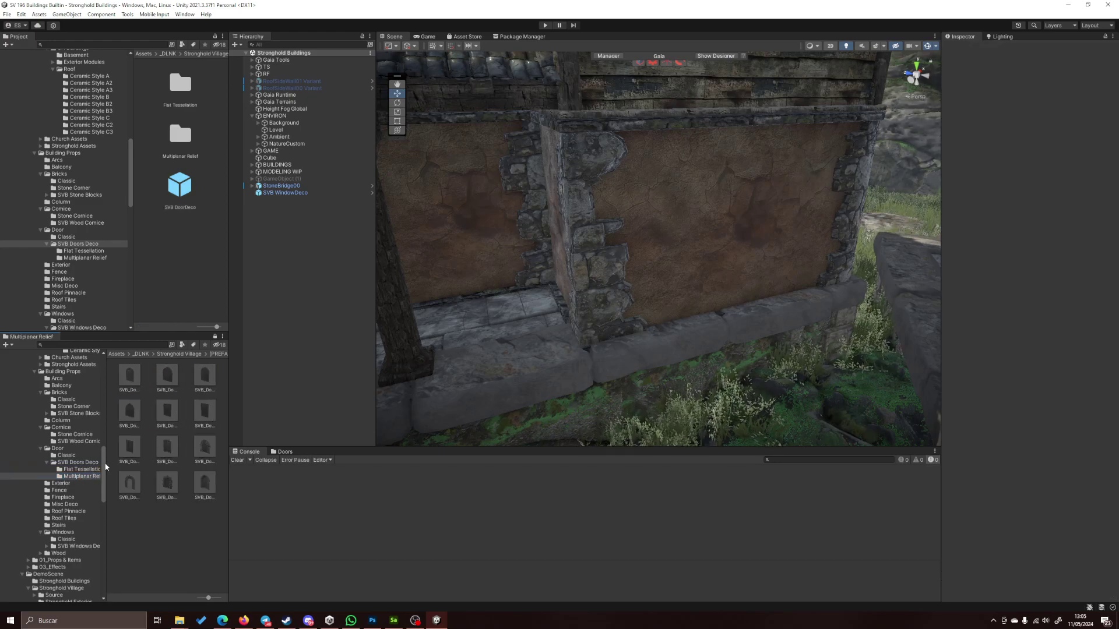
{"action": "left_click", "coordinate": [87, 469]}
{"action": "left_click", "coordinate": [82, 463]}
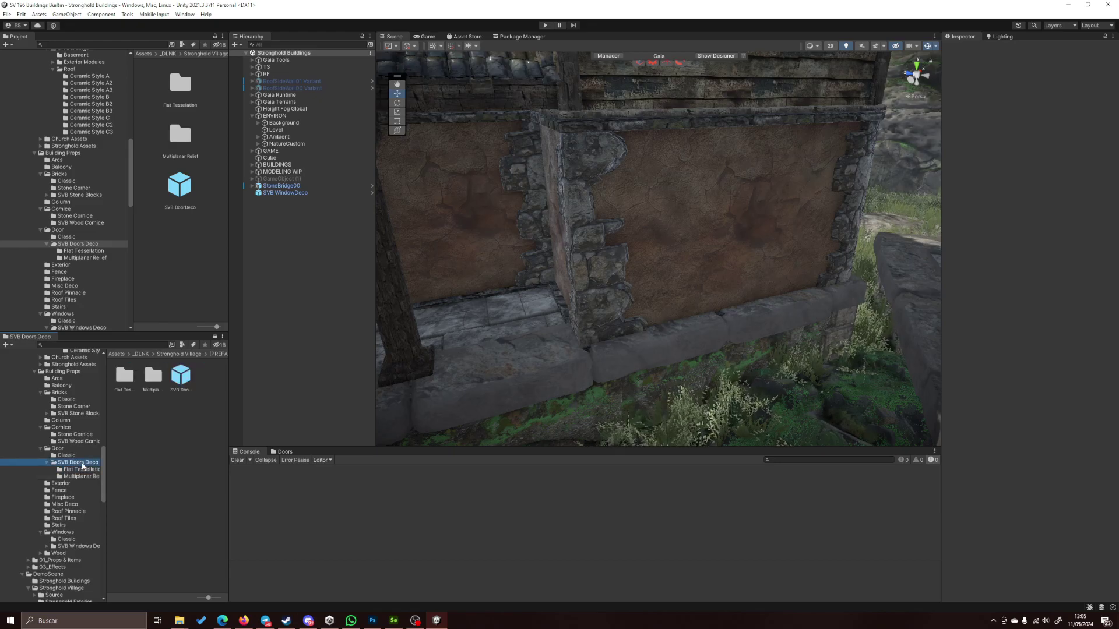
- Place the SVB DoorDeco prefab on the porch floor between the two wooden pillars, against the plaster wall
{"action": "key", "text": "s"}
{"action": "right_click_drag", "start_coordinate": [544, 310], "coordinate": [586, 274]}
{"action": "key", "text": "w"}
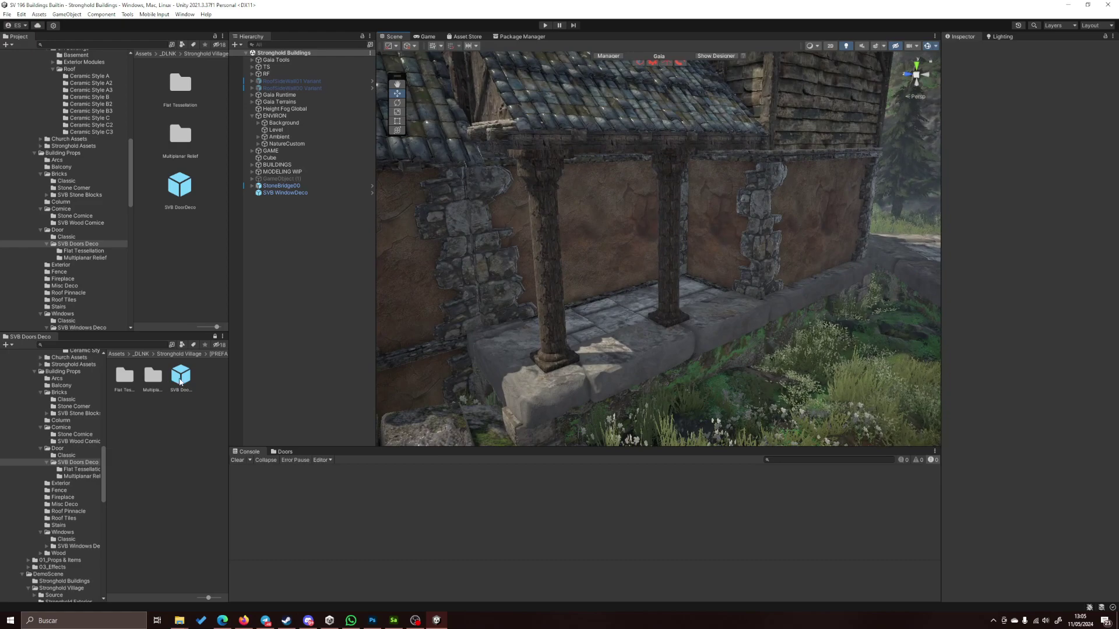
{"action": "left_click_drag", "start_coordinate": [181, 382], "coordinate": [606, 305]}
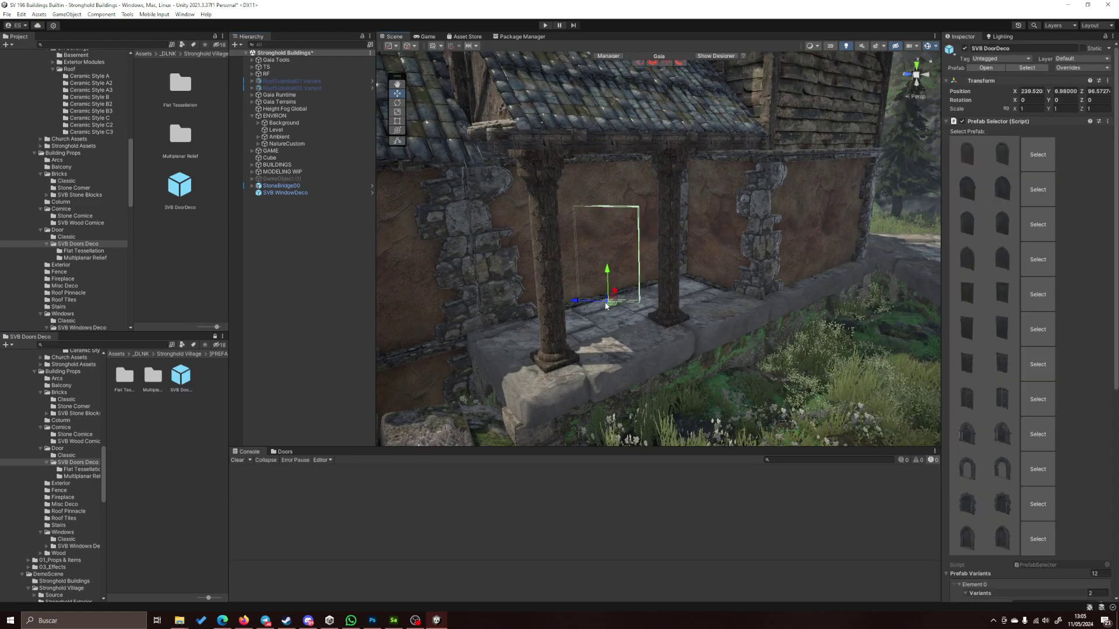
- Rotate the placed SVB DoorDeco to 135 degrees around Y so that it lines up with the porch wall
{"action": "key", "text": "w"}
{"action": "right_click_drag", "start_coordinate": [606, 305], "coordinate": [642, 324]}
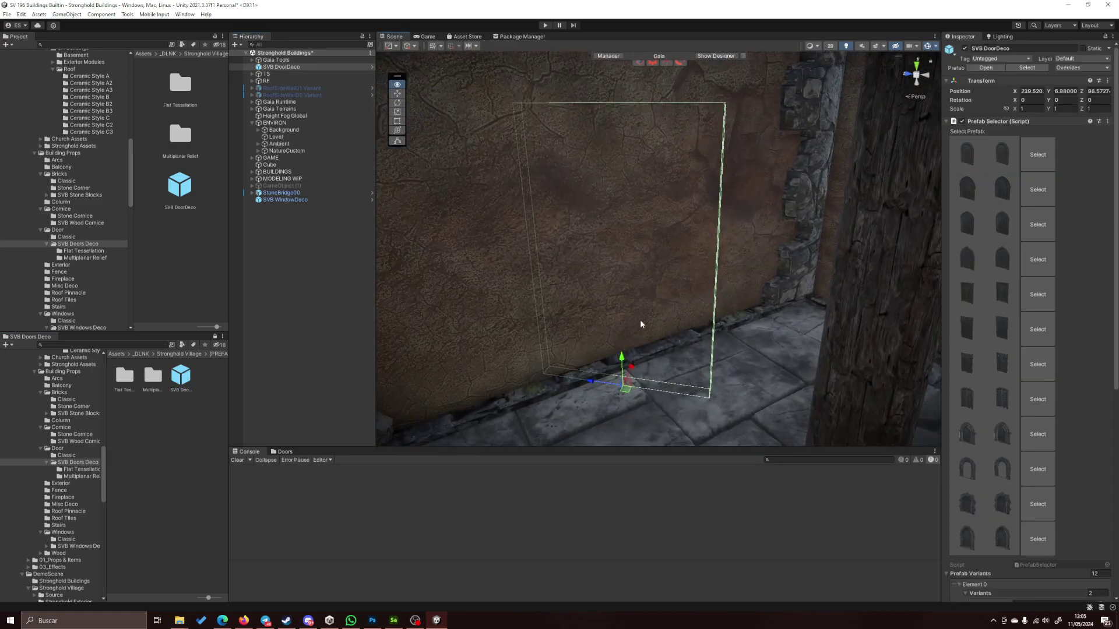
{"action": "key", "text": "e"}
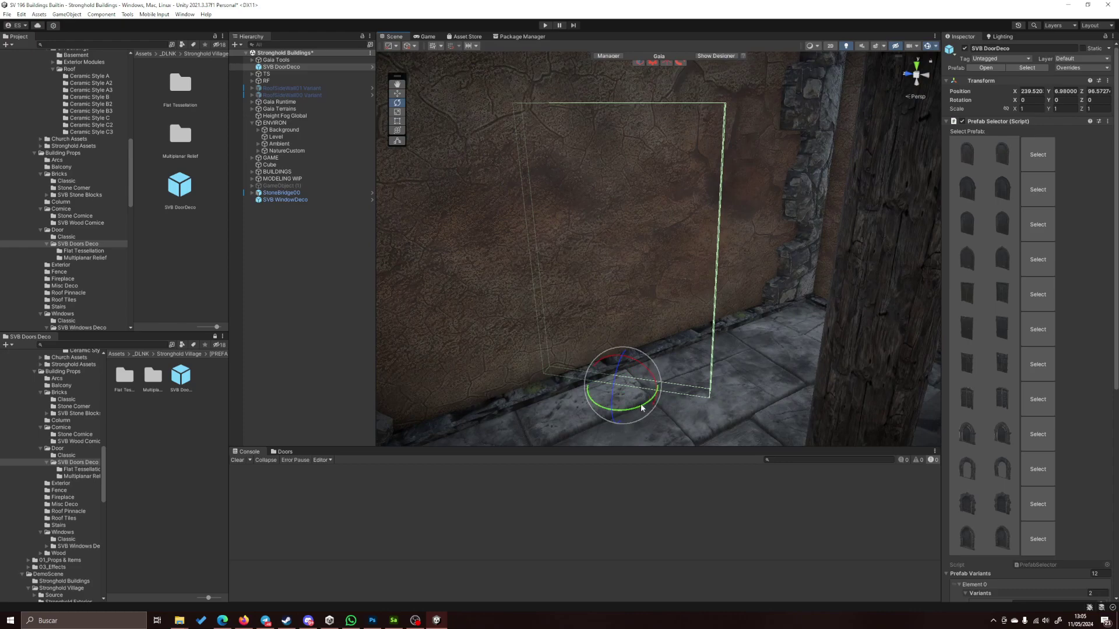
{"action": "left_click_drag", "start_coordinate": [641, 408], "coordinate": [499, 427]}
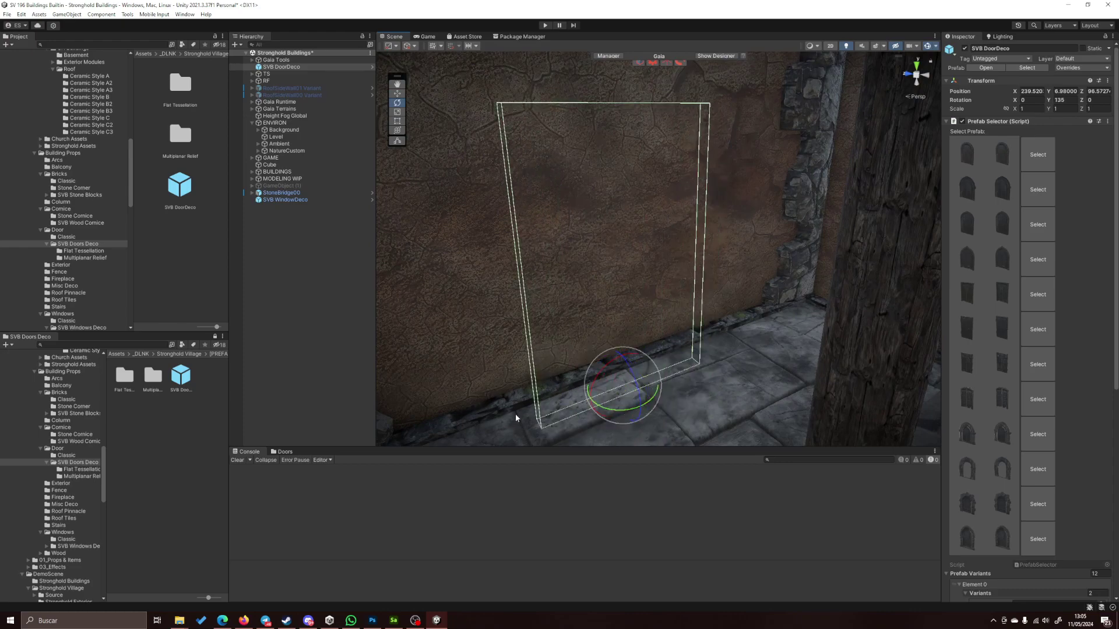
- Swap the door between pointed and round-arched variants and examine the side relief of the studded round-arched door up close
{"action": "left_click", "coordinate": [974, 224]}
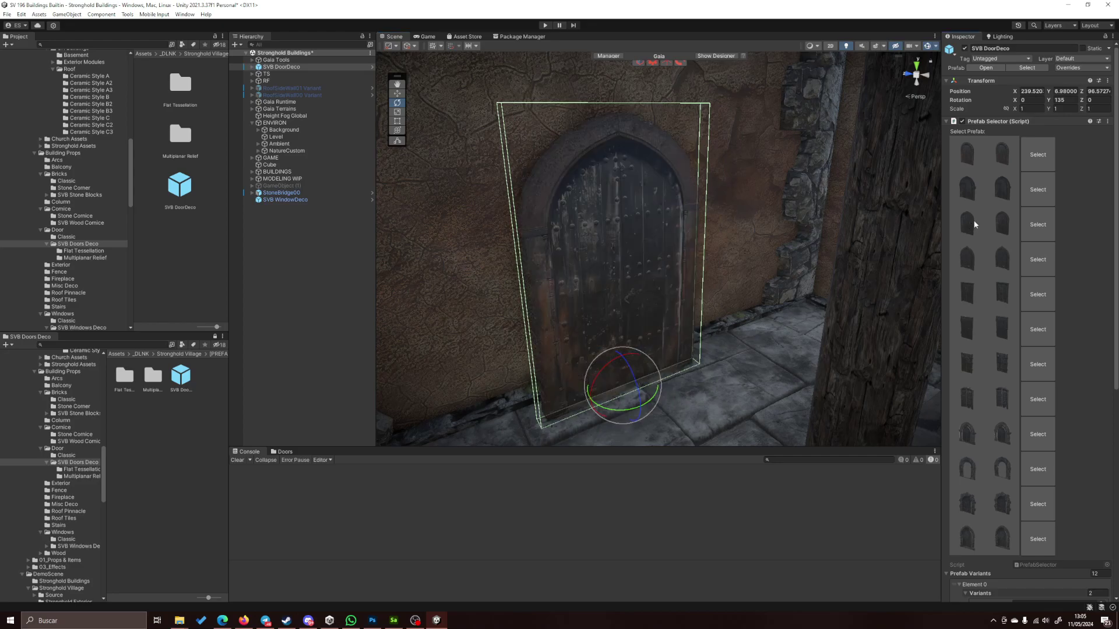
{"action": "left_click", "coordinate": [973, 186]}
{"action": "left_click", "coordinate": [972, 186]}
{"action": "right_click_drag", "start_coordinate": [736, 291], "coordinate": [699, 306]}
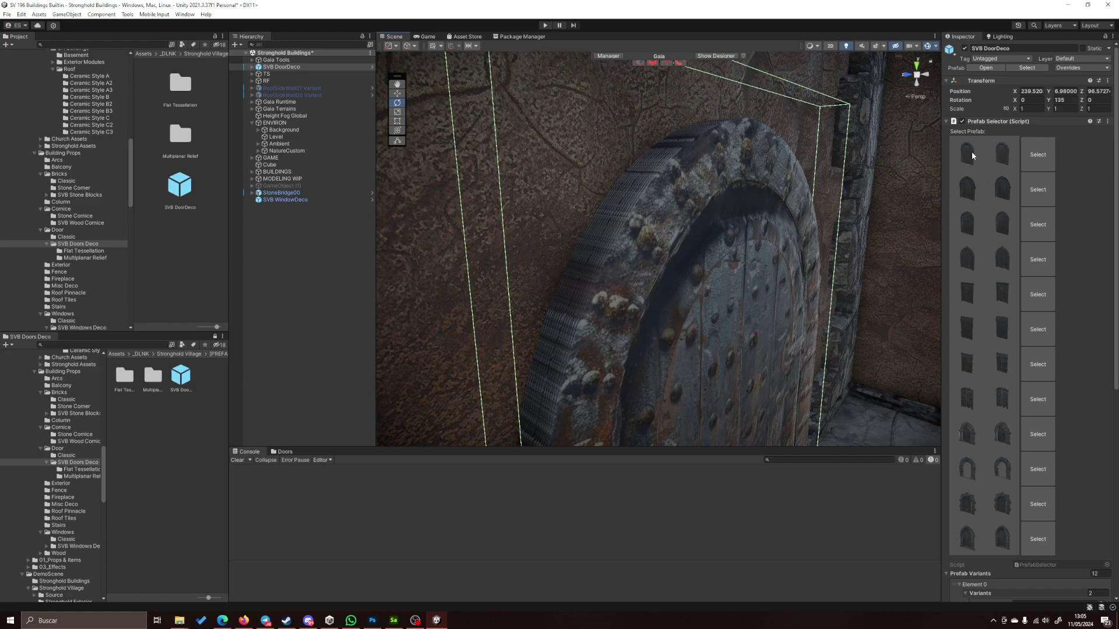
{"action": "mouse_move", "coordinate": [670, 250]}
{"action": "right_mouse_down"}
{"action": "mouse_move", "coordinate": [624, 230]}
{"action": "mouse_move", "coordinate": [683, 264]}
{"action": "right_mouse_up"}
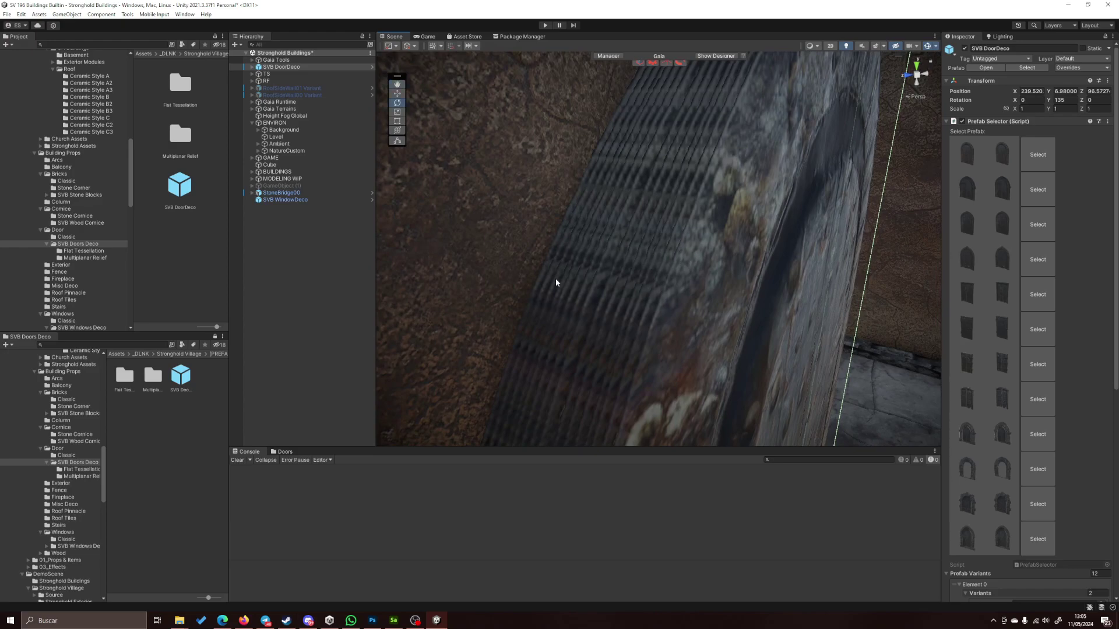
{"action": "right_click_drag", "start_coordinate": [703, 269], "coordinate": [699, 217]}
{"action": "key", "text": "Left"}
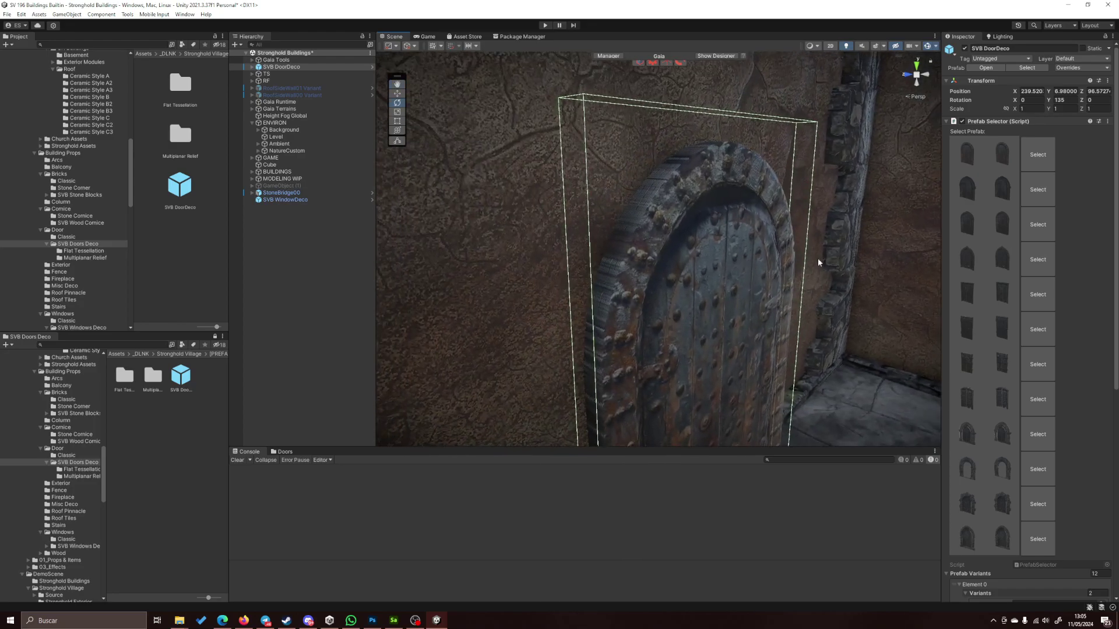
- Switch the round-arched door to its tessellated version, SVB_DoorDeco_TS_01, and check the relief on its frame
{"action": "key", "text": "Left"}
{"action": "mouse_move", "coordinate": [707, 275]}
{"action": "right_mouse_down"}
{"action": "mouse_move", "coordinate": [721, 282]}
{"action": "mouse_move", "coordinate": [722, 270]}
{"action": "mouse_move", "coordinate": [760, 255]}
{"action": "mouse_move", "coordinate": [792, 260]}
{"action": "mouse_move", "coordinate": [704, 258]}
{"action": "right_mouse_up"}
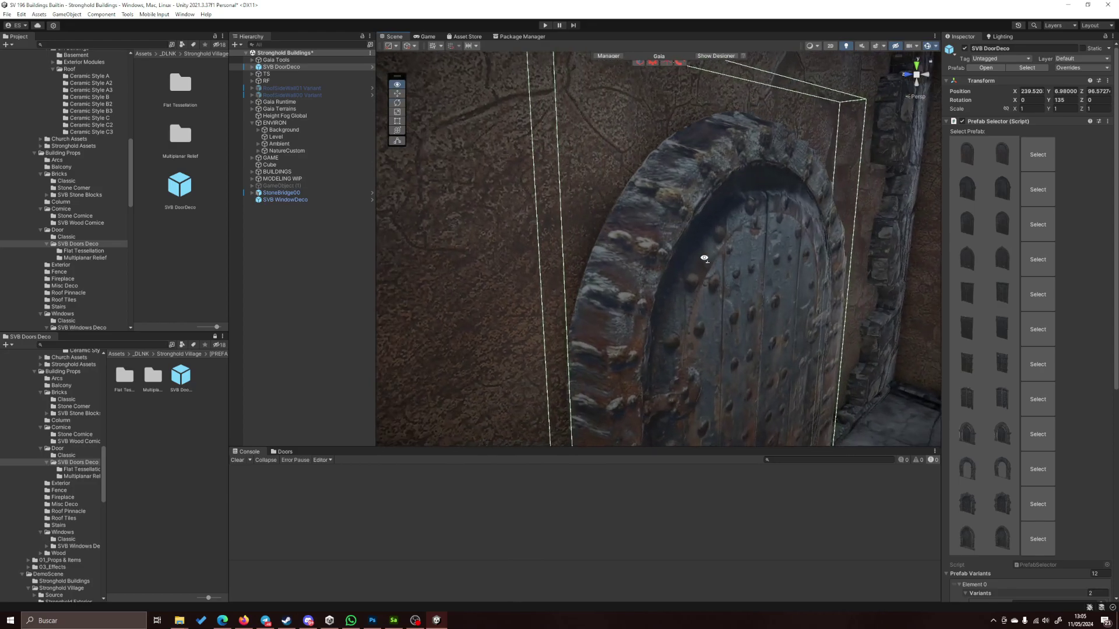
- Examine the tessellated door's mesh in Shaded Wireframe mode and return the scene view to Shaded
{"action": "left_click", "coordinate": [324, 283]}
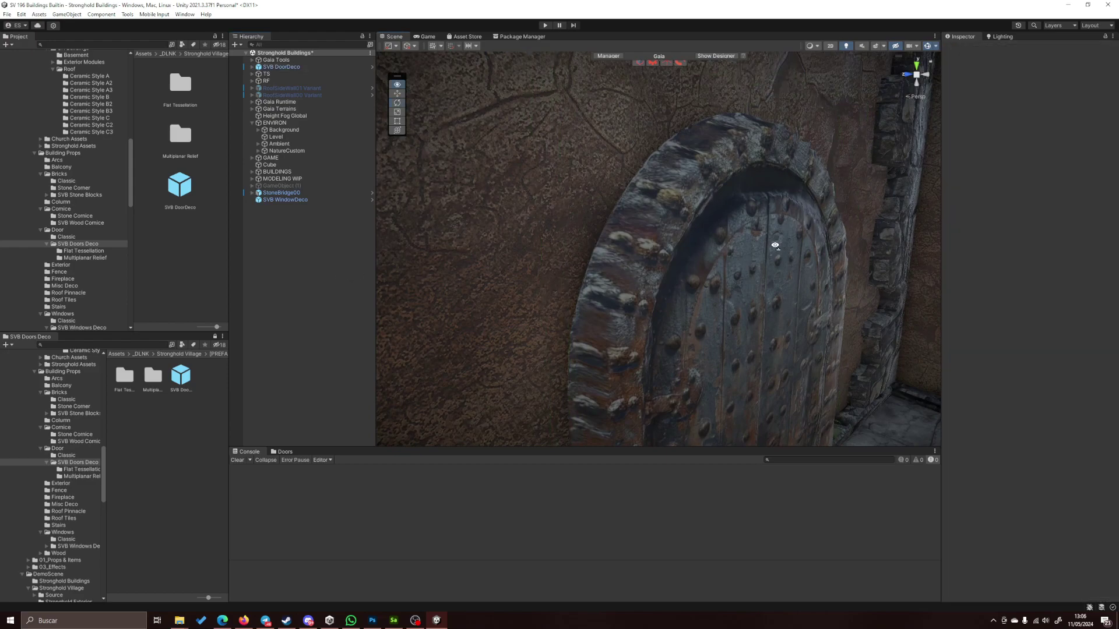
{"action": "left_click", "coordinate": [818, 46]}
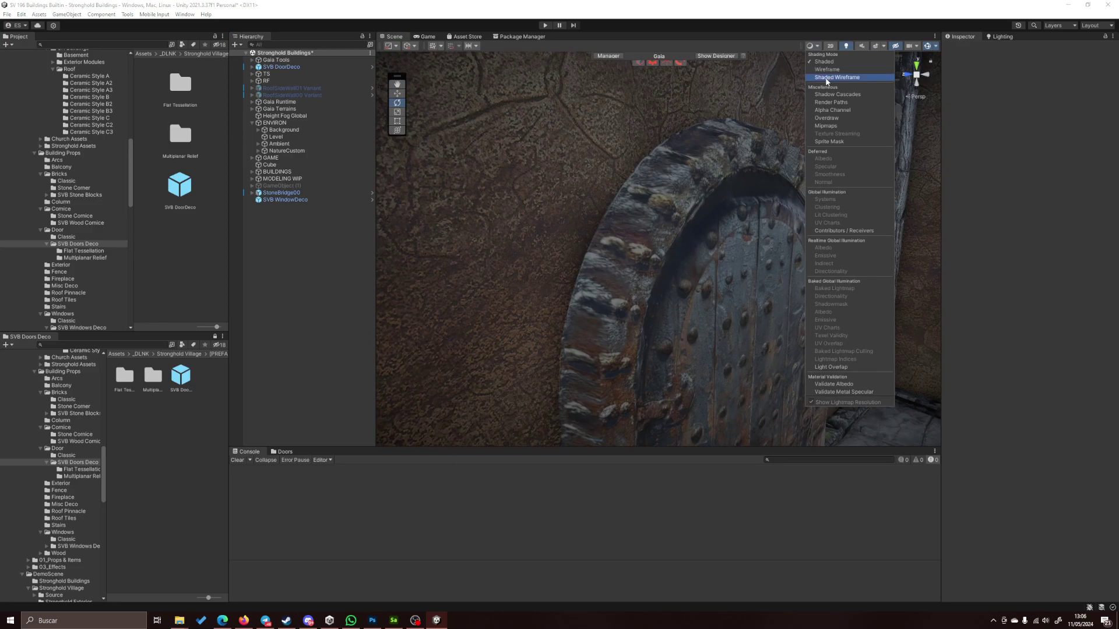
{"action": "mouse_move", "coordinate": [665, 302]}
{"action": "right_mouse_down"}
{"action": "mouse_move", "coordinate": [676, 292]}
{"action": "mouse_move", "coordinate": [622, 297]}
{"action": "mouse_move", "coordinate": [630, 270]}
{"action": "mouse_move", "coordinate": [634, 287]}
{"action": "mouse_move", "coordinate": [689, 266]}
{"action": "right_mouse_up"}
{"action": "key", "text": "s"}
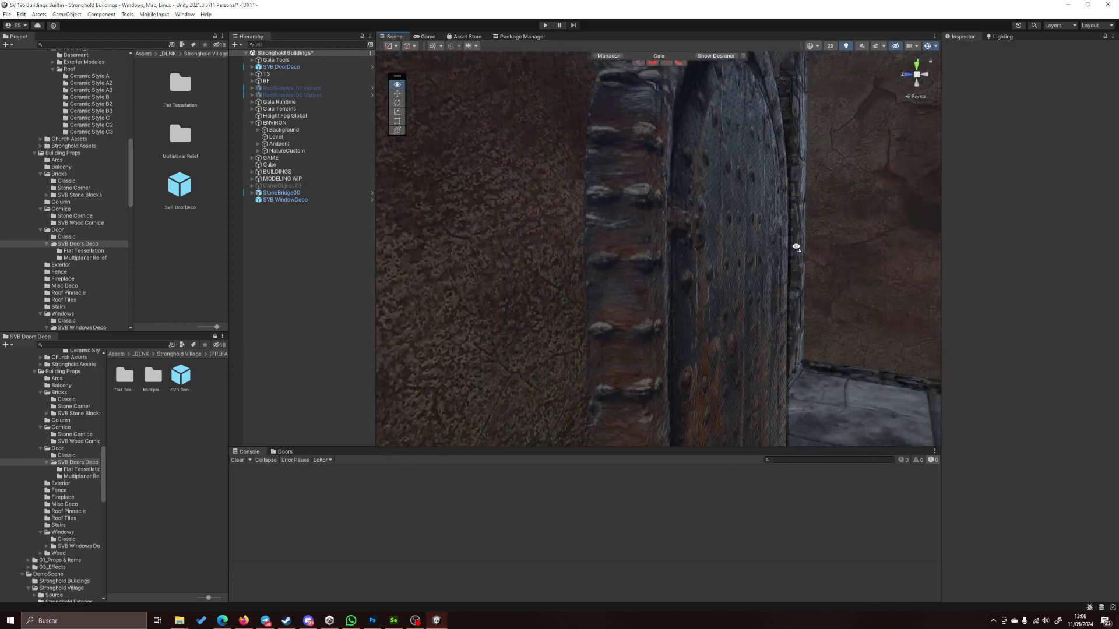
{"action": "right_click_drag", "start_coordinate": [809, 244], "coordinate": [813, 239]}
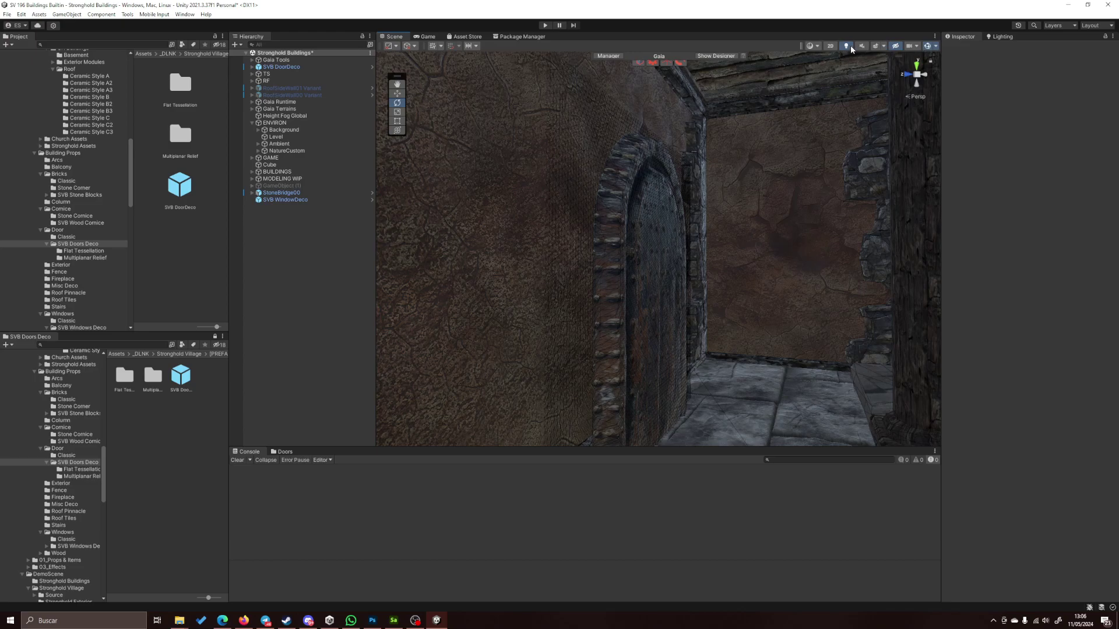
{"action": "left_click", "coordinate": [816, 47]}
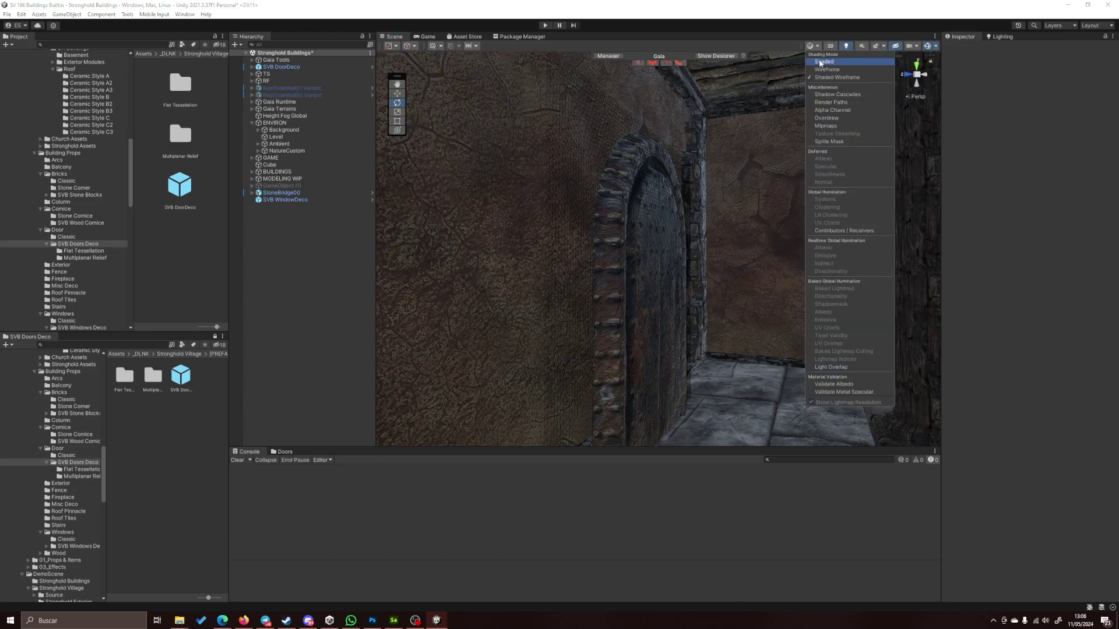
{"action": "left_click", "coordinate": [820, 63]}
{"action": "right_click_drag", "start_coordinate": [655, 267], "coordinate": [654, 230]}
{"action": "left_click", "coordinate": [771, 210]}
{"action": "scroll", "coordinate": [757, 229], "scroll_direction": "up", "scroll_amount": 3}
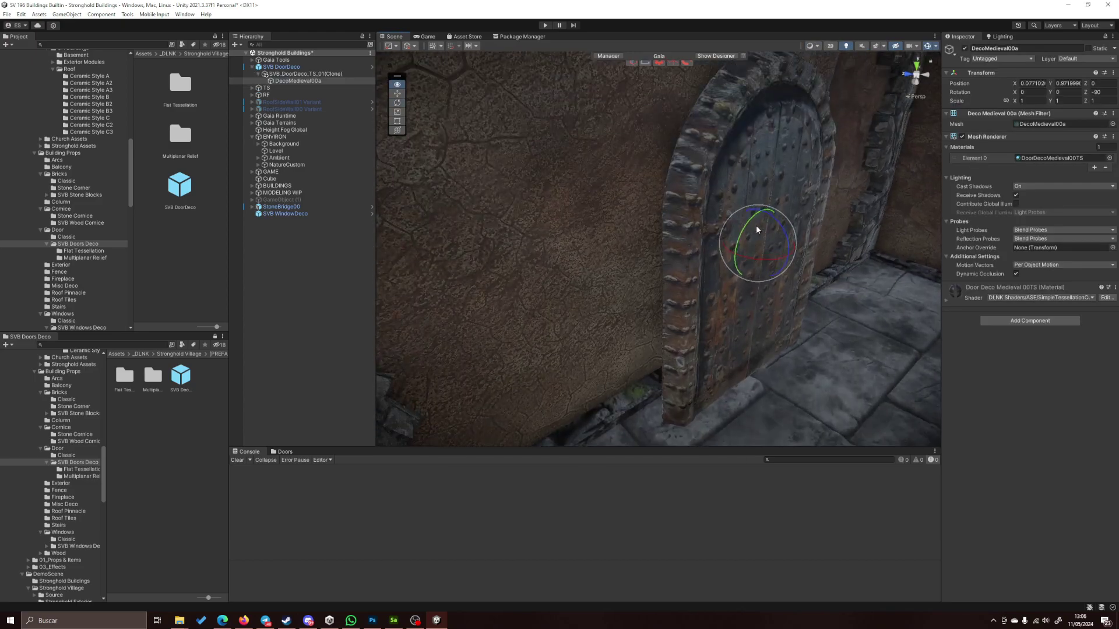
{"action": "key", "text": "w"}
{"action": "right_click_drag", "start_coordinate": [757, 229], "coordinate": [792, 243]}
{"action": "left_click_drag", "start_coordinate": [797, 230], "coordinate": [748, 205]}
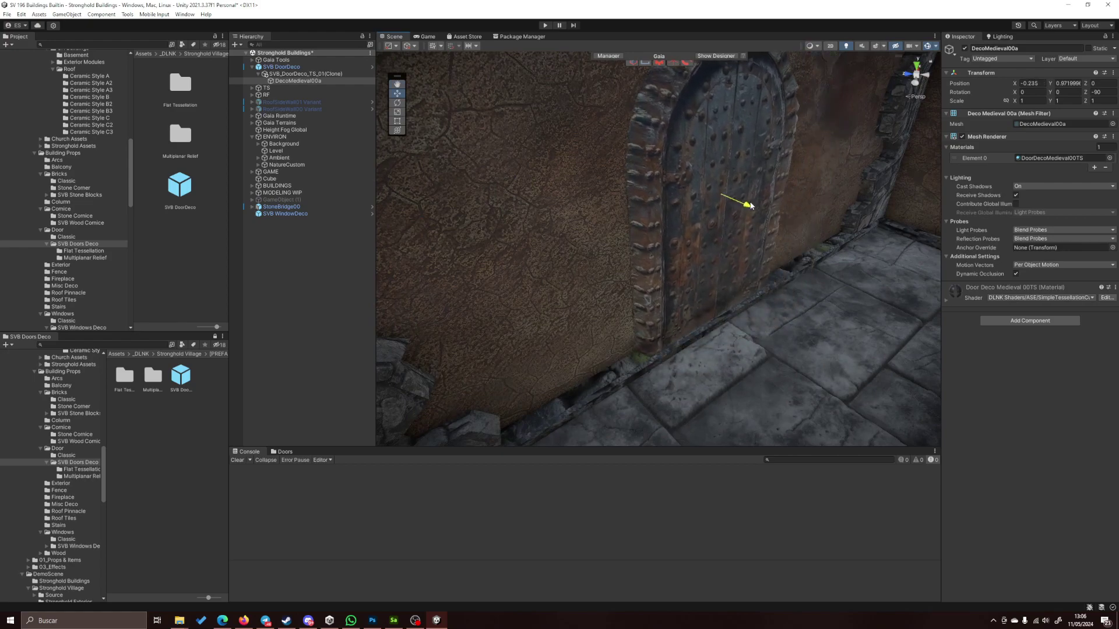
{"action": "right_click_drag", "start_coordinate": [750, 205], "coordinate": [782, 196]}
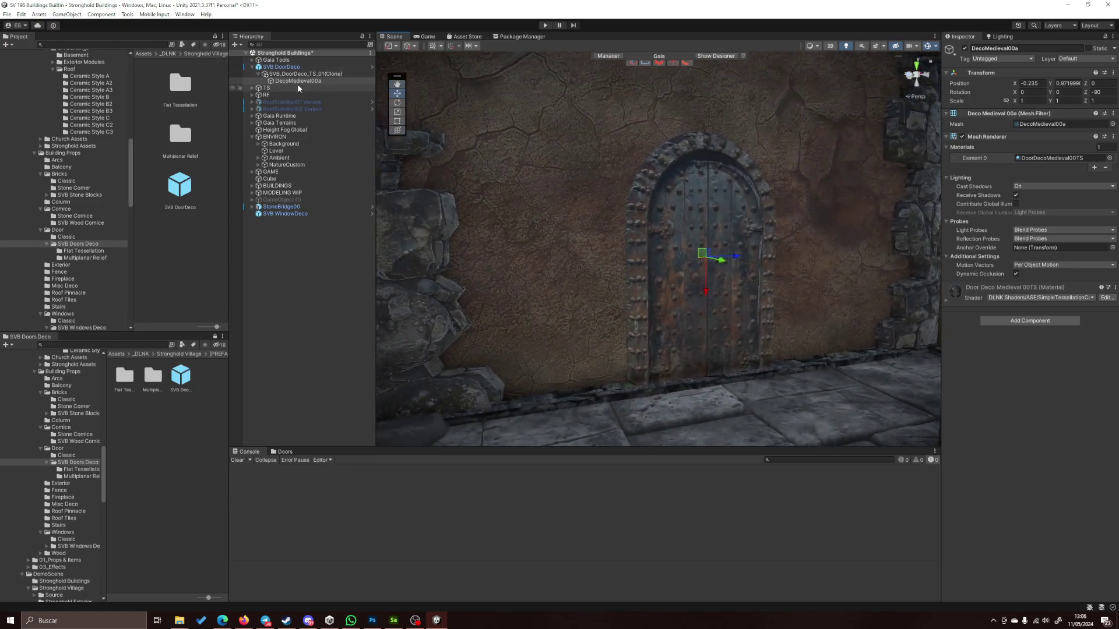
{"action": "key", "text": "ctrl+z"}
- Move the whole SVB DoorDeco object back into the porch wall, to X 239.741 and Z 96.793
{"action": "left_click", "coordinate": [292, 66]}
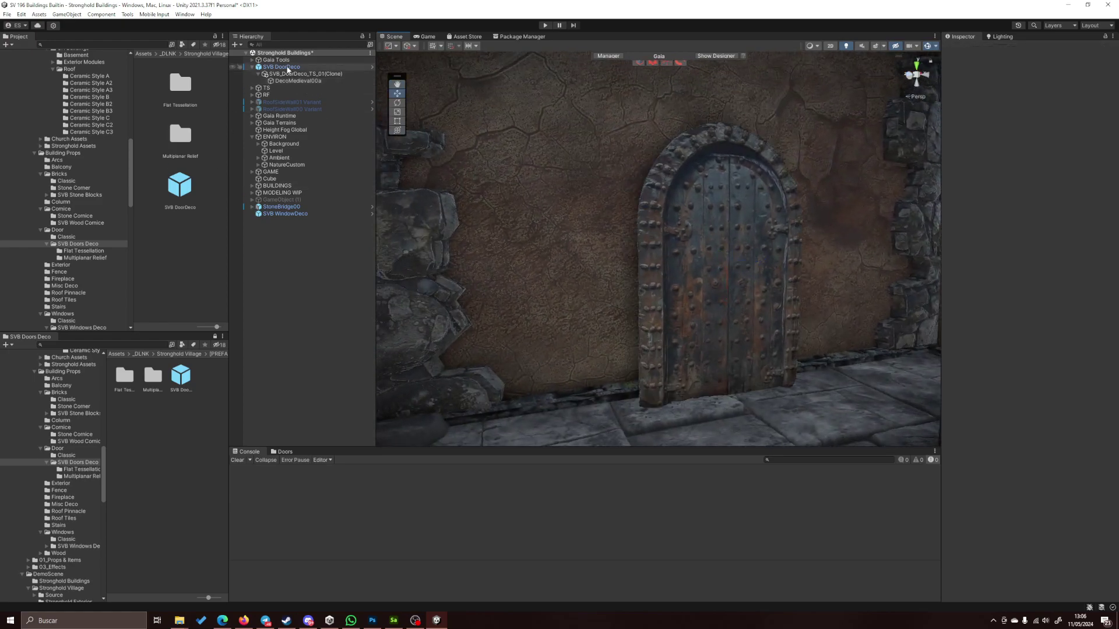
{"action": "right_click_drag", "start_coordinate": [525, 243], "coordinate": [658, 359]}
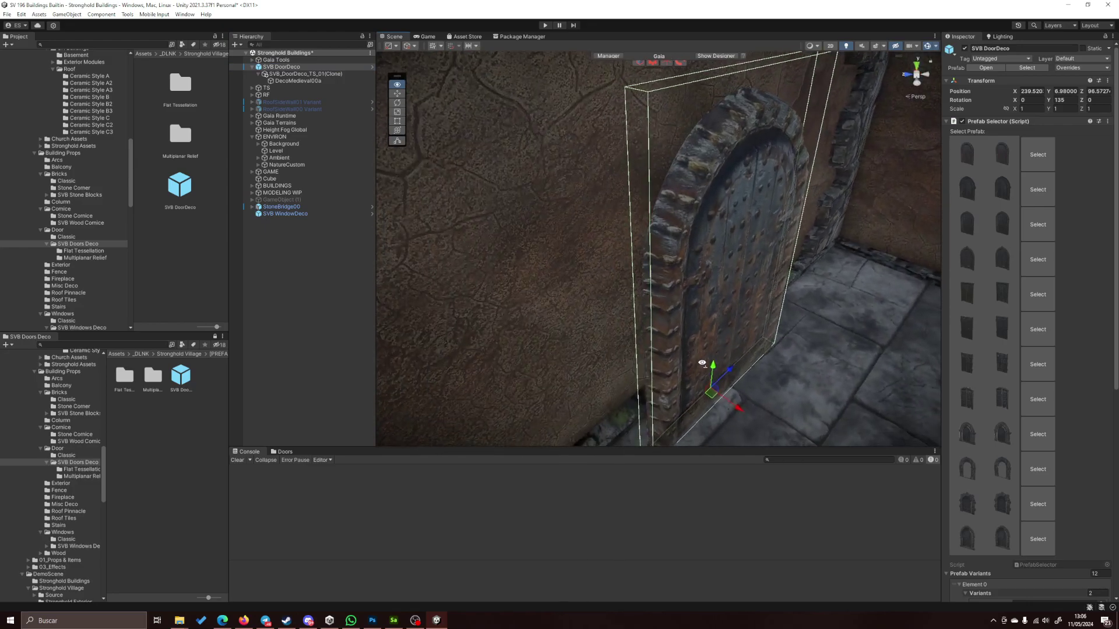
{"action": "left_click_drag", "start_coordinate": [685, 373], "coordinate": [692, 390]}
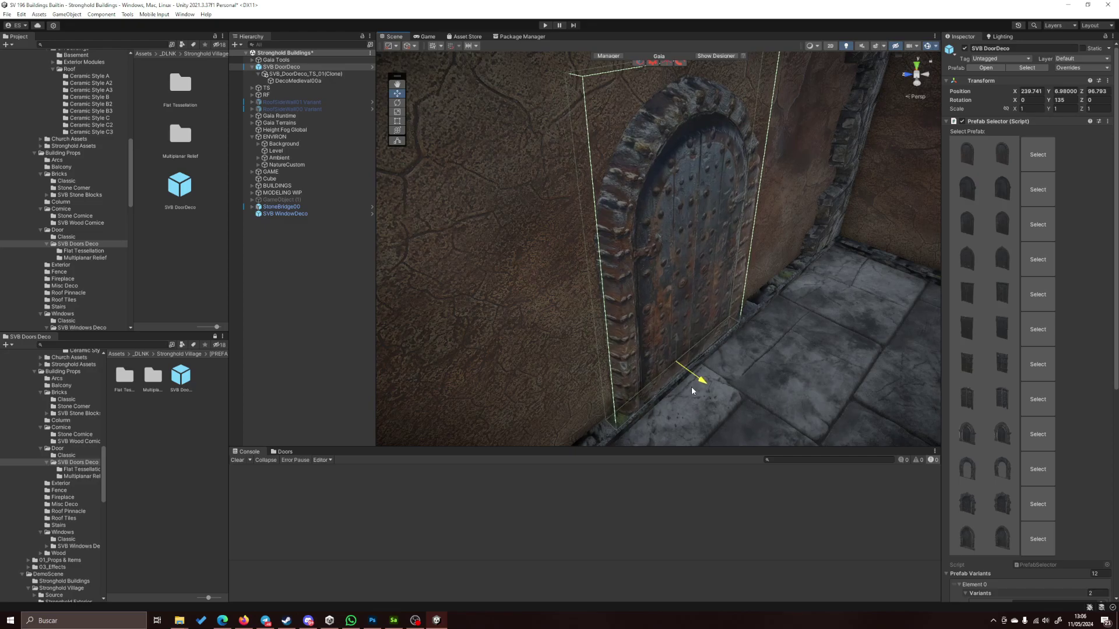
- Scale the SVB DoorDeco uniformly to 1.3535 and shift it along the wall to X 239.682, Z 96.852
{"action": "right_click_drag", "start_coordinate": [691, 386], "coordinate": [651, 330]}
{"action": "left_click_drag", "start_coordinate": [741, 328], "coordinate": [760, 318]}
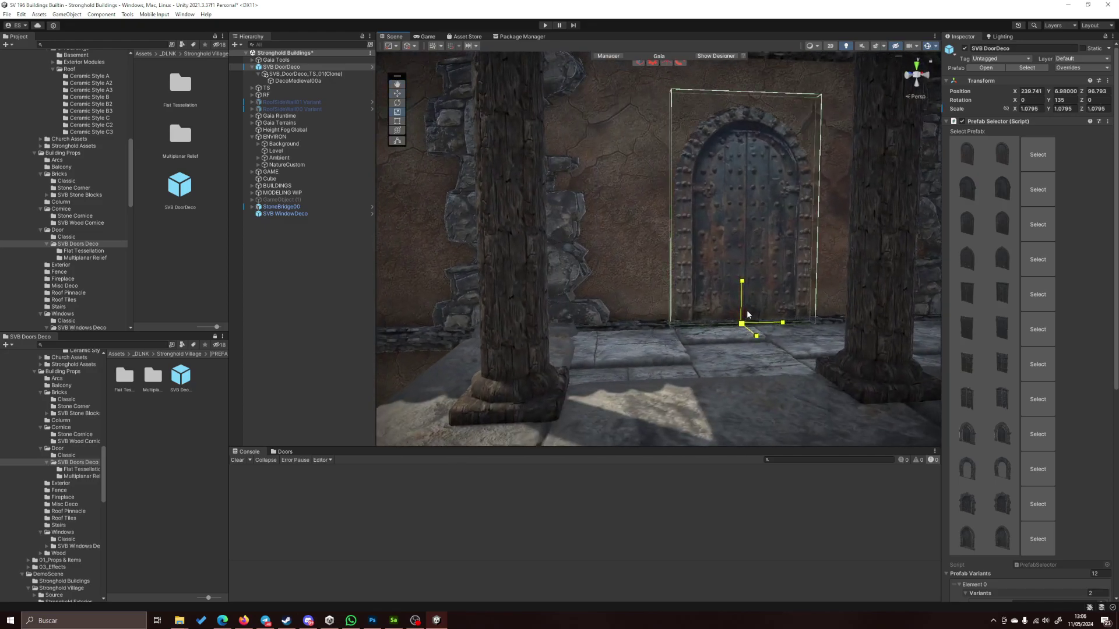
{"action": "right_click_drag", "start_coordinate": [752, 321], "coordinate": [761, 323]}
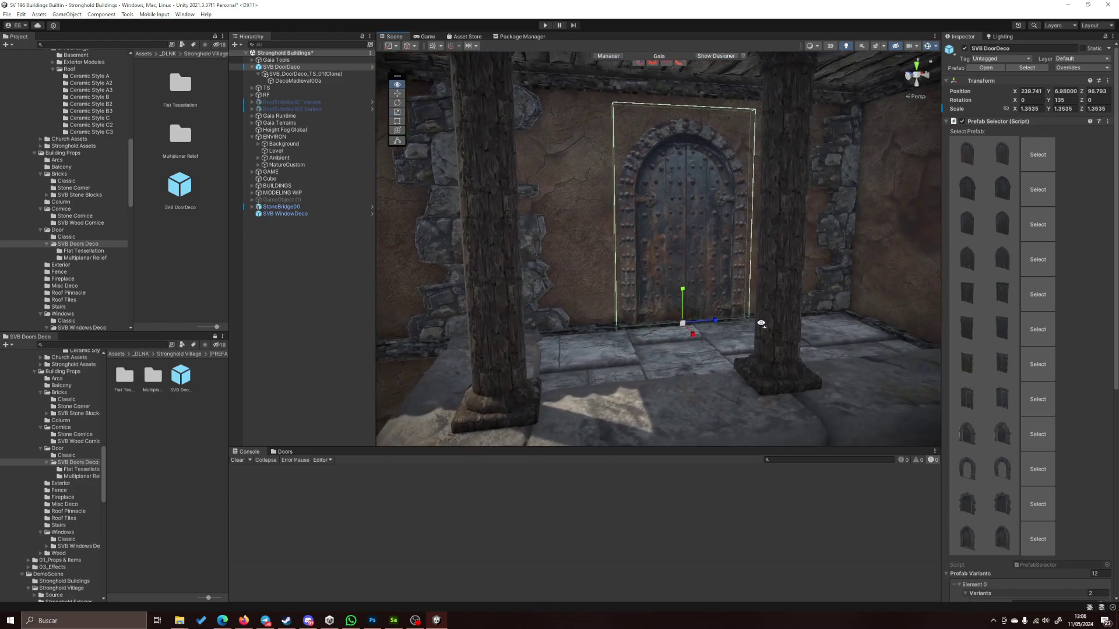
{"action": "mouse_move", "coordinate": [717, 320]}
{"action": "left_mouse_down"}
{"action": "mouse_move", "coordinate": [694, 323]}
{"action": "mouse_move", "coordinate": [707, 322]}
{"action": "left_mouse_up"}
- Swap the porch door to the pointed-arch variant SVB_DoorDeco_03
{"action": "right_click_drag", "start_coordinate": [708, 321], "coordinate": [736, 331]}
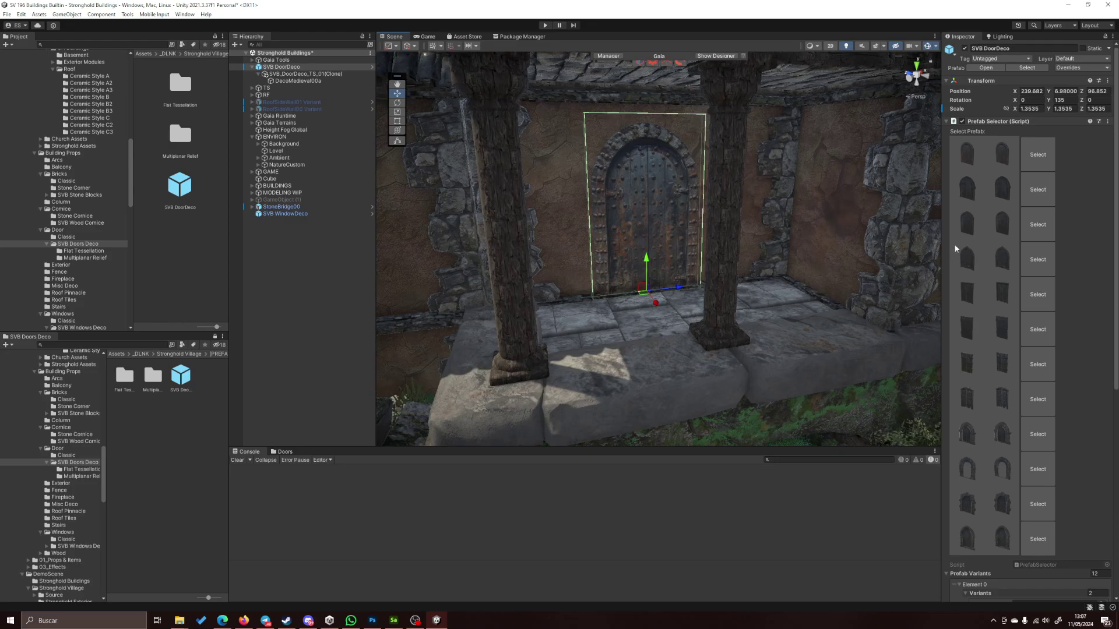
{"action": "left_click", "coordinate": [967, 255]}
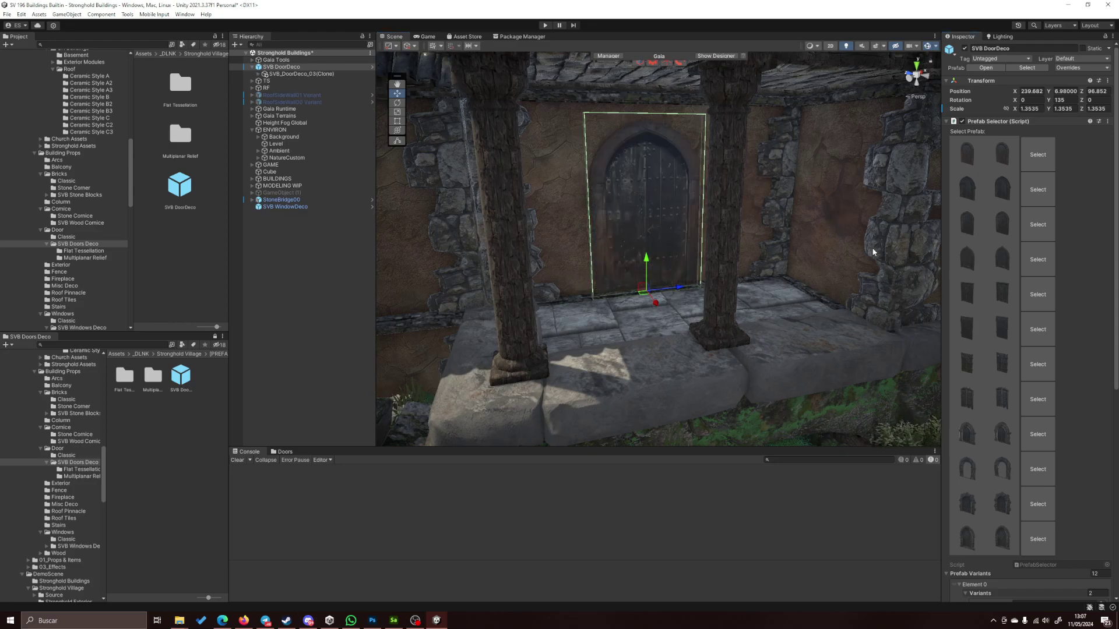
- Rotate the Directional Light inside ENVIRON's Ambient group to X 52.577, Y -219.928, Z -37.947
{"action": "mouse_move", "coordinate": [708, 251]}
{"action": "right_mouse_down"}
{"action": "mouse_move", "coordinate": [749, 250]}
{"action": "mouse_move", "coordinate": [433, 204]}
{"action": "right_mouse_up"}
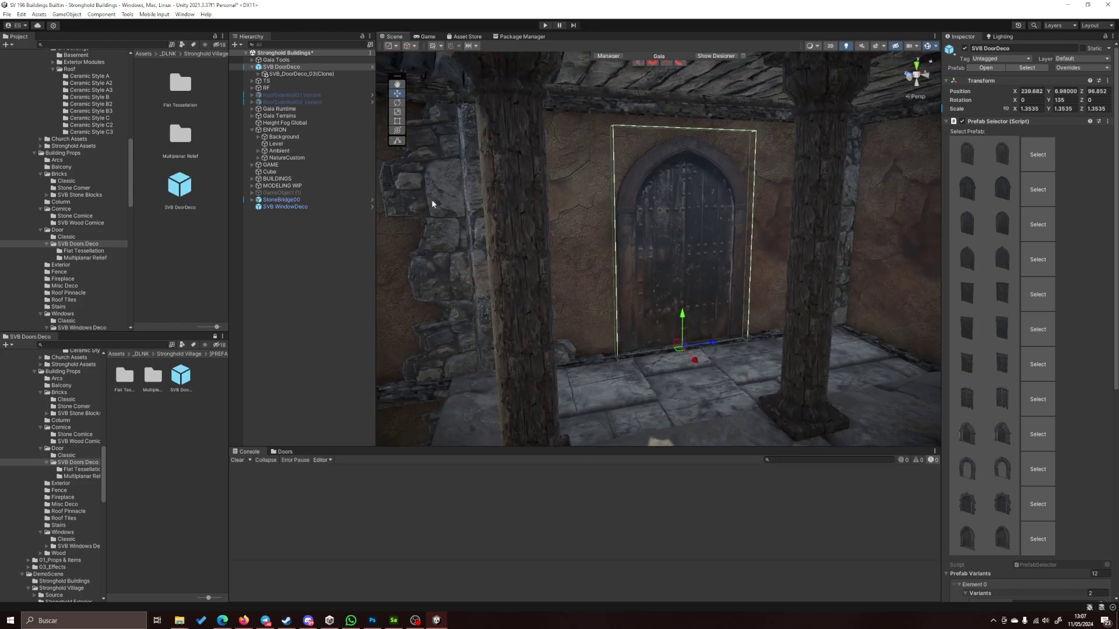
{"action": "left_click", "coordinate": [256, 259]}
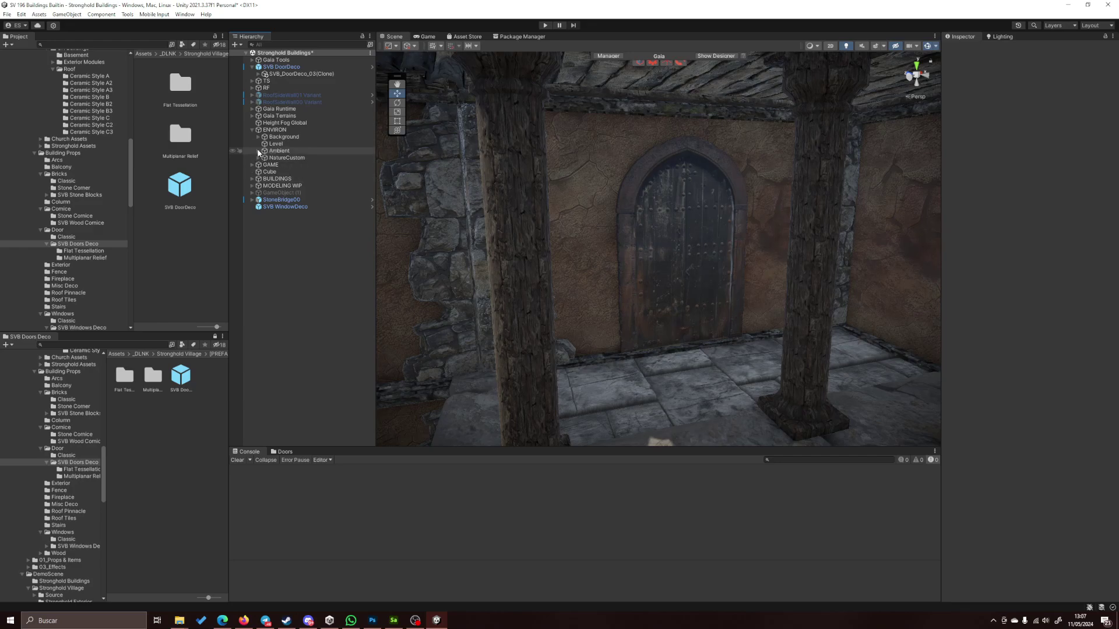
{"action": "left_click", "coordinate": [258, 151]}
{"action": "double_click", "coordinate": [295, 158]}
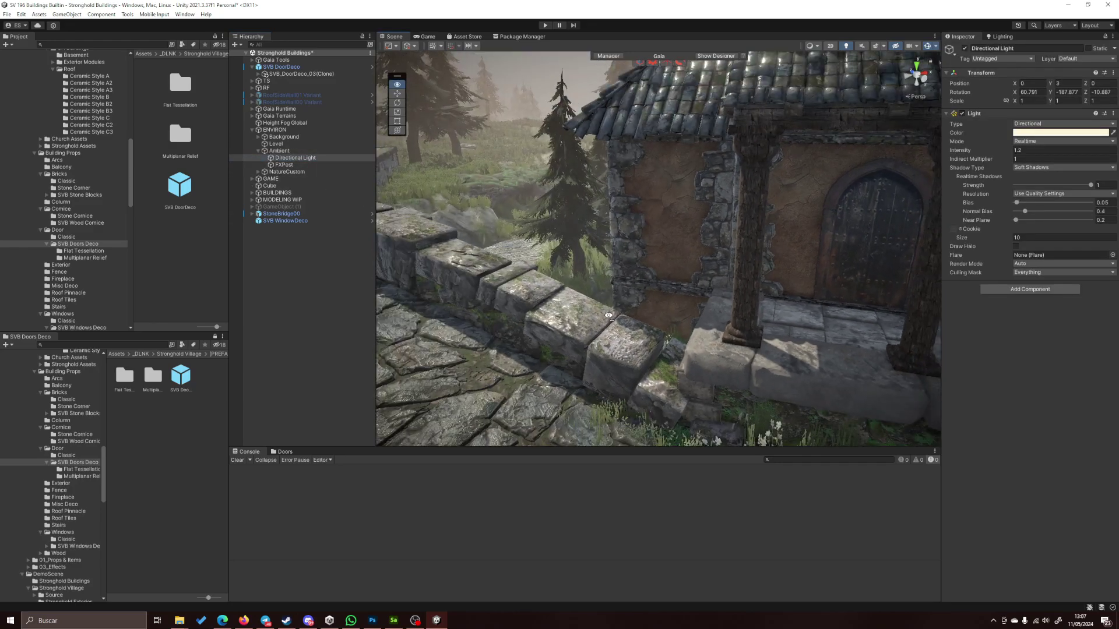
{"action": "right_click_drag", "start_coordinate": [608, 316], "coordinate": [442, 291]}
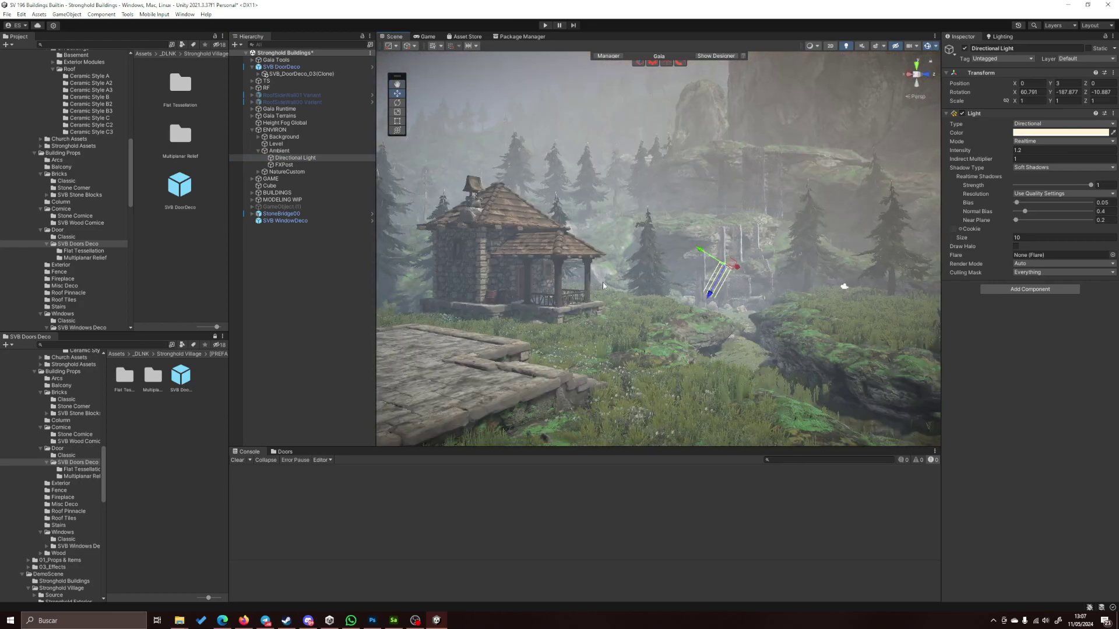
{"action": "left_click_drag", "start_coordinate": [721, 252], "coordinate": [739, 238]}
{"action": "right_click_drag", "start_coordinate": [739, 238], "coordinate": [1011, 149]}
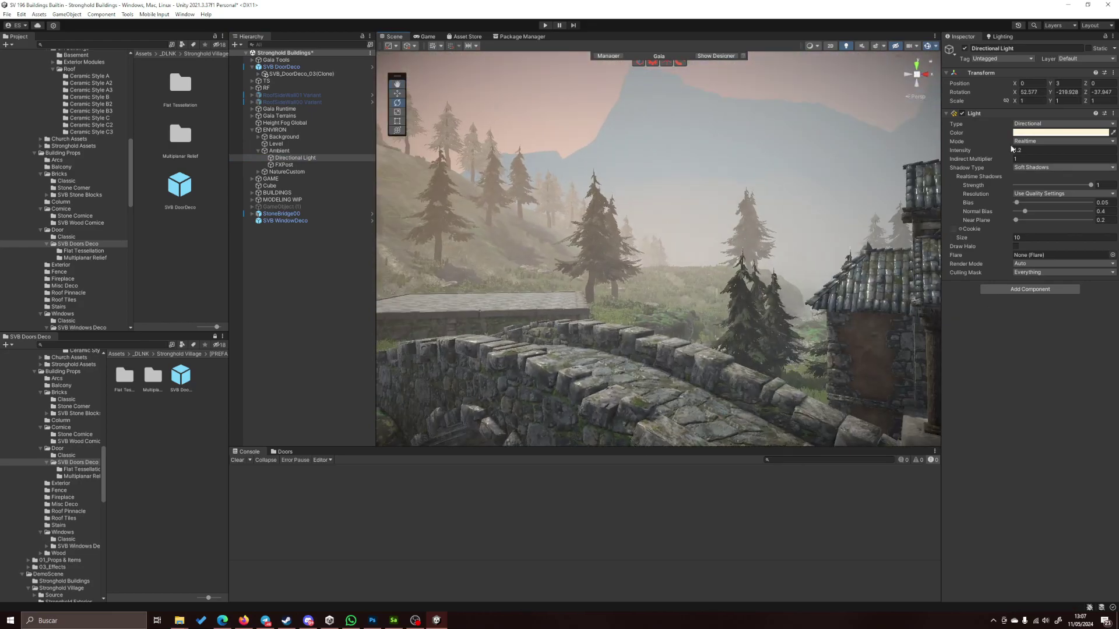
{"action": "left_click_drag", "start_coordinate": [1114, 99], "coordinate": [207, 134]}
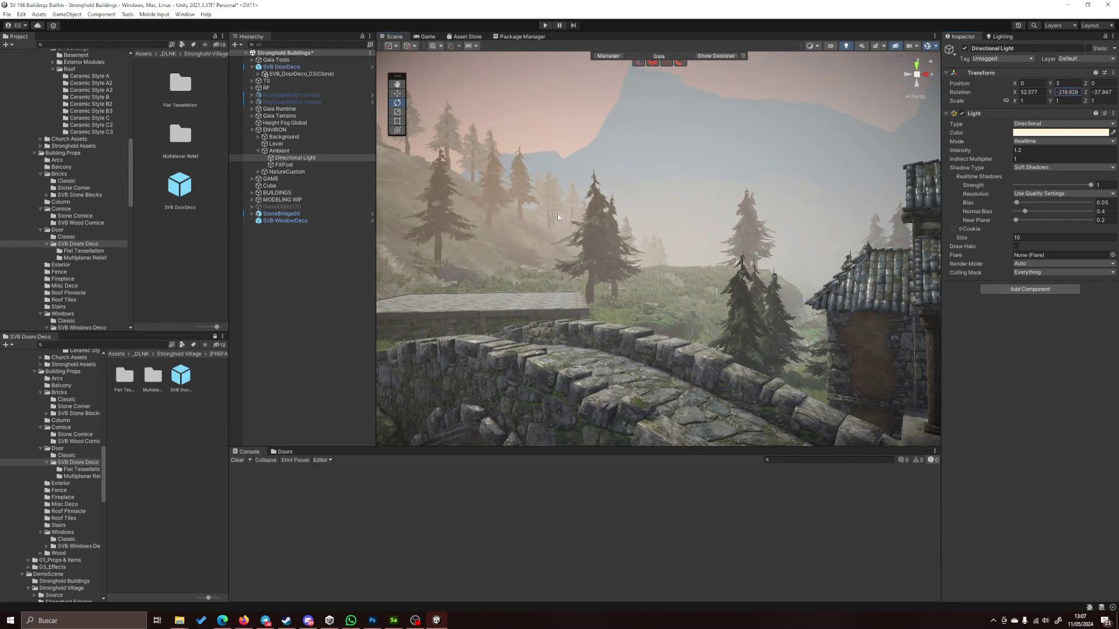
{"action": "key", "text": "ctrl+z"}
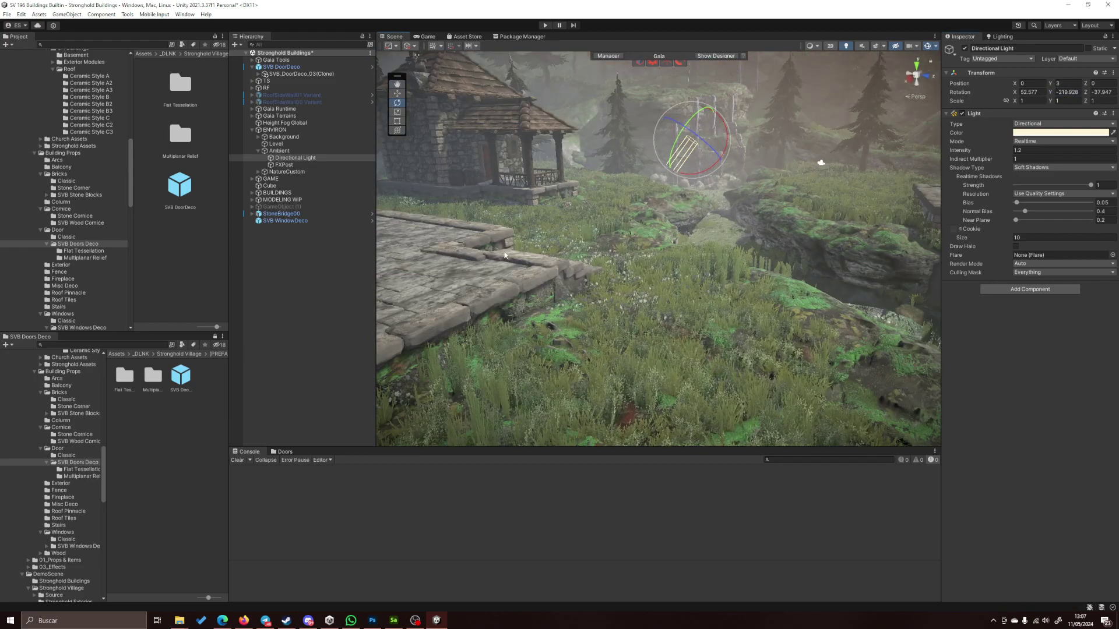
- Set the handle orientation to Global and rotate the Directional Light to X 45.443, Y -270.812, Z -37.76
{"action": "left_click", "coordinate": [410, 45]}
{"action": "left_click", "coordinate": [424, 57]}
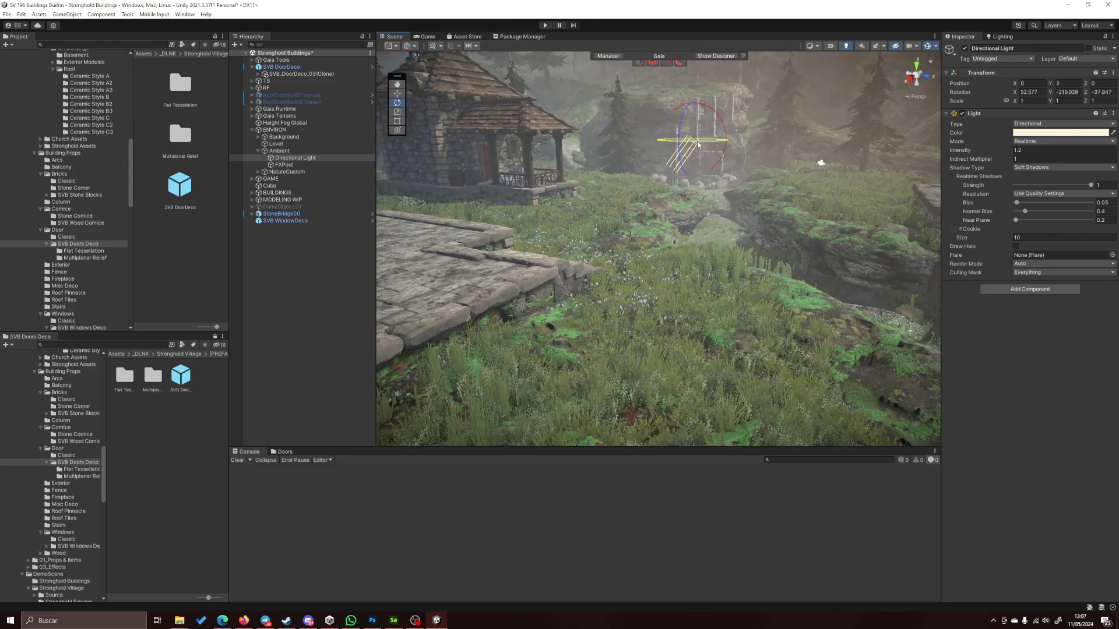
{"action": "left_click_drag", "start_coordinate": [723, 140], "coordinate": [758, 160]}
{"action": "right_click_drag", "start_coordinate": [759, 159], "coordinate": [732, 225]}
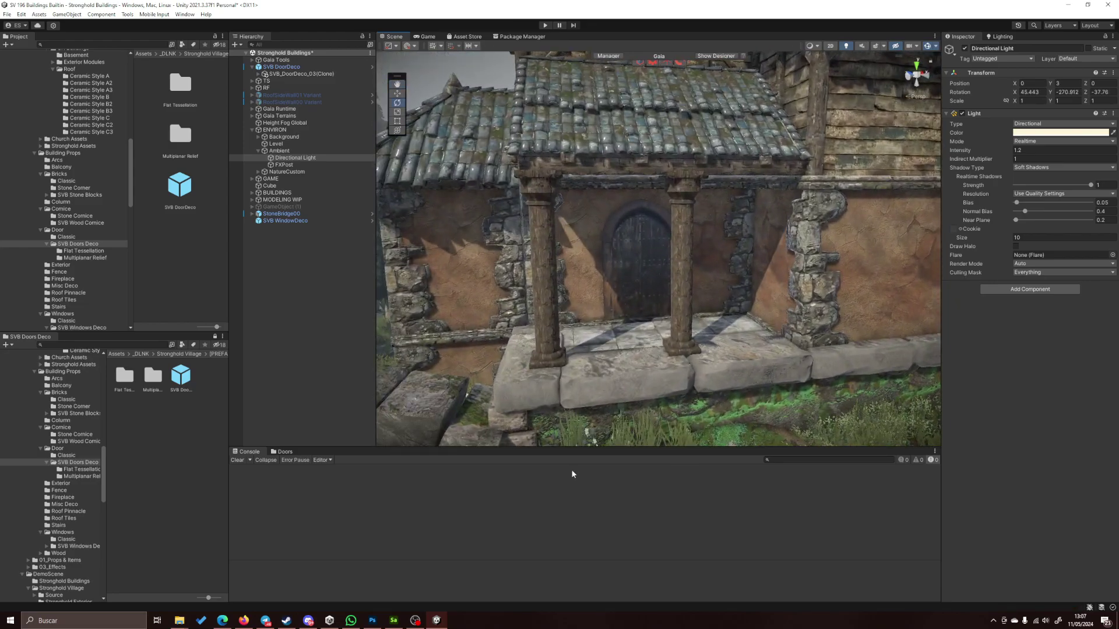
- Duplicate the porch door and, with Local handles, move the copy onto the plaster wall beside the porch at X 241.584, Z 91.768
{"action": "right_click_drag", "start_coordinate": [652, 326], "coordinate": [709, 242]}
{"action": "left_click", "coordinate": [675, 270]}
{"action": "left_click", "coordinate": [713, 251]}
{"action": "left_click", "coordinate": [410, 46]}
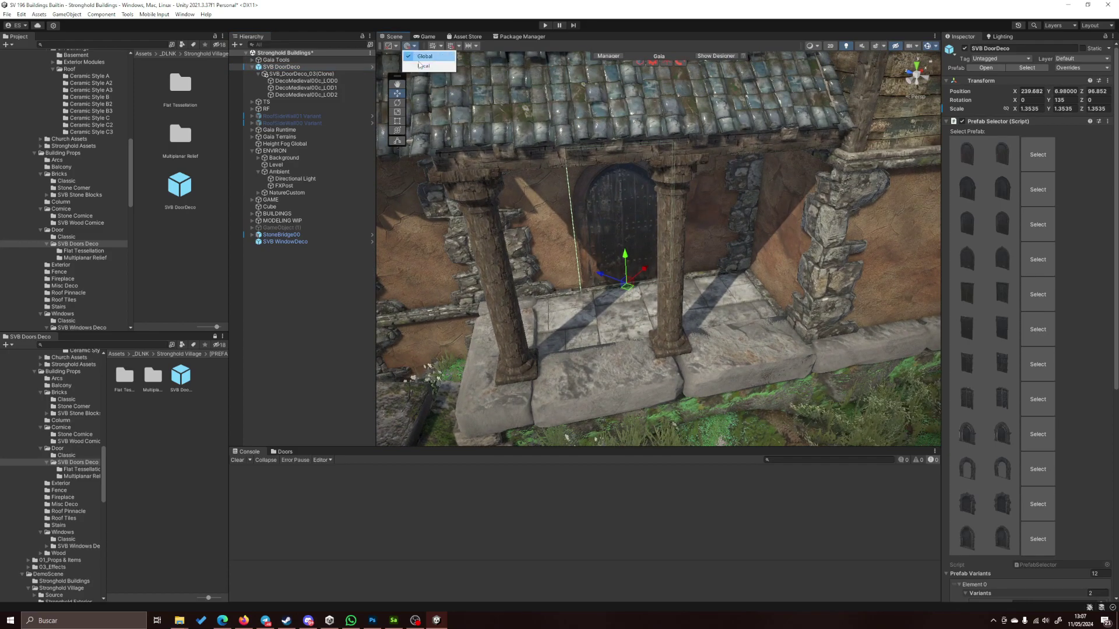
{"action": "right_click_drag", "start_coordinate": [583, 245], "coordinate": [641, 221]}
{"action": "key", "text": "ctrl+d"}
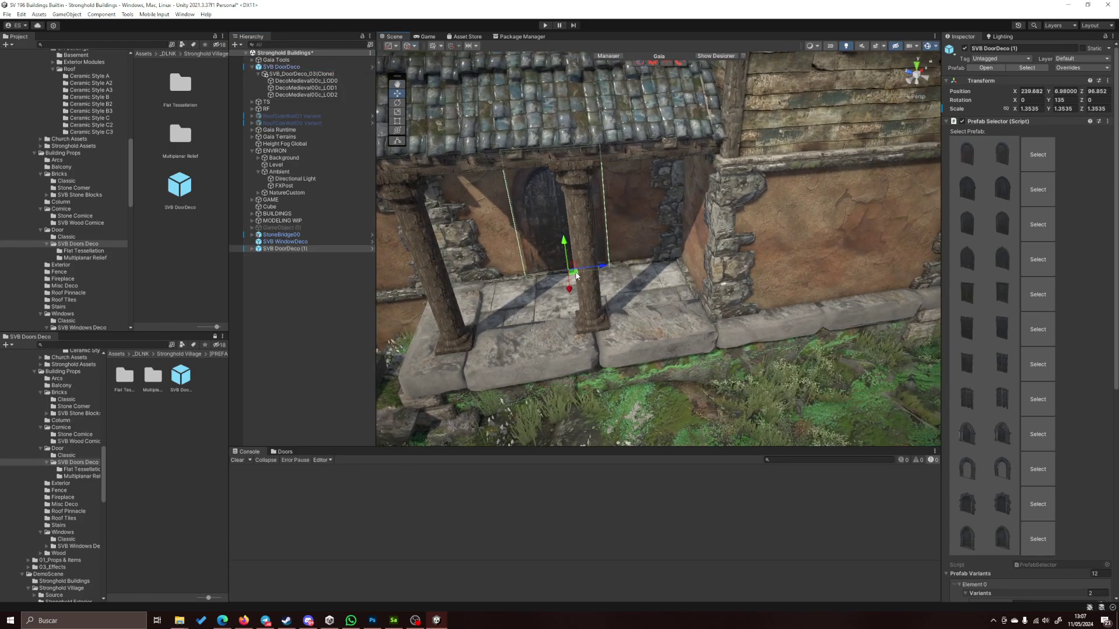
{"action": "left_click_drag", "start_coordinate": [594, 283], "coordinate": [847, 330]}
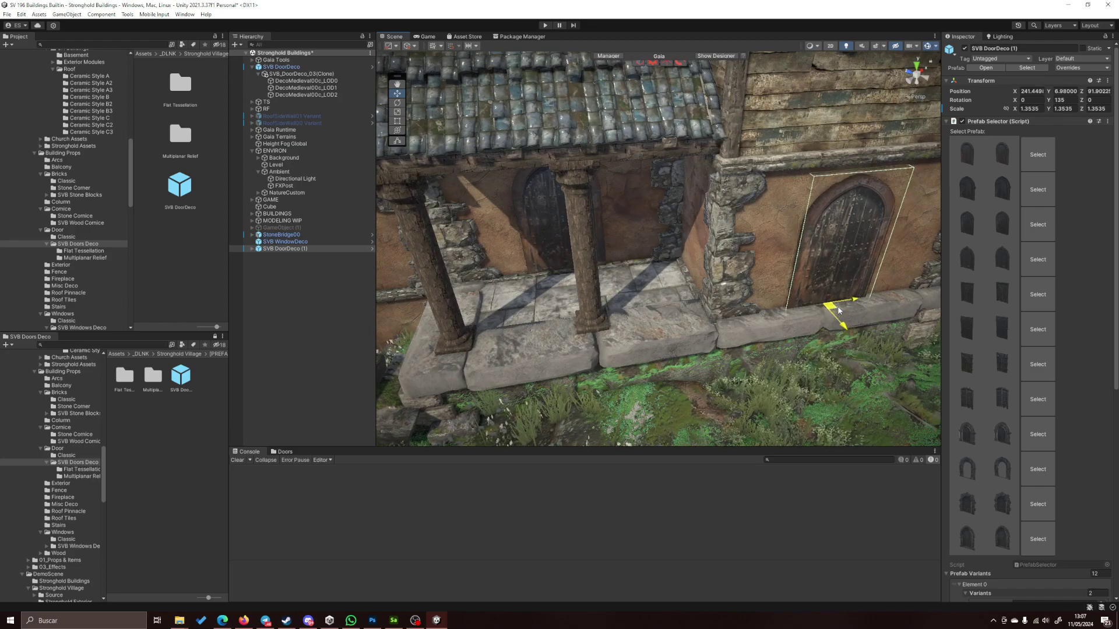
{"action": "key", "text": "f"}
{"action": "left_click_drag", "start_coordinate": [764, 312], "coordinate": [765, 306]}
- Swap the copied door to the wooden double-door style with an arched frame, alternating between its relief and tessellated versions
{"action": "left_click", "coordinate": [967, 401]}
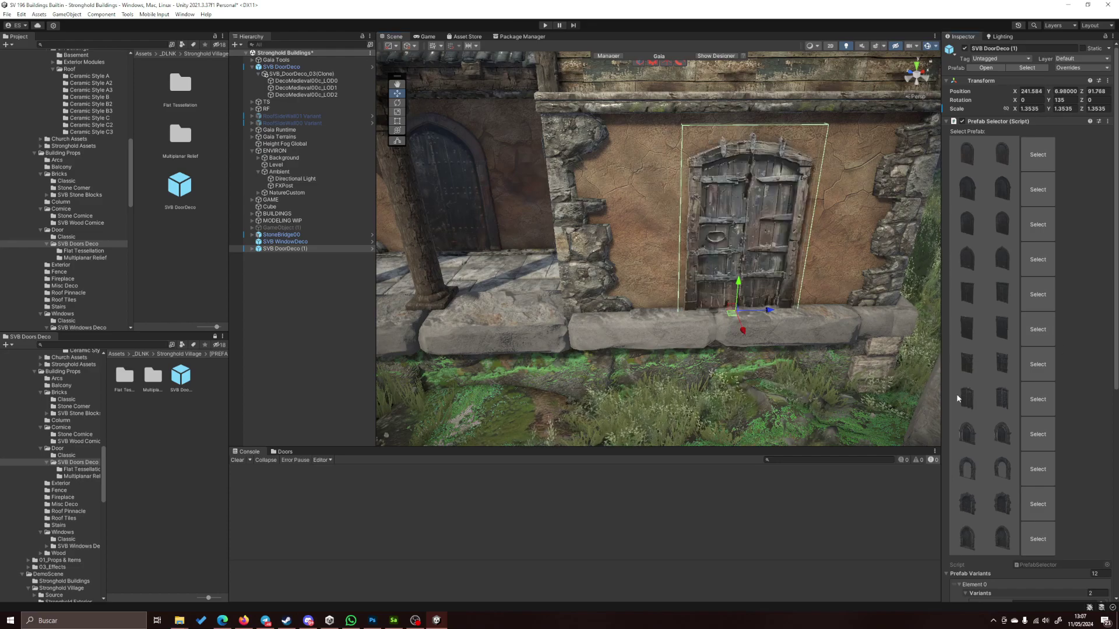
{"action": "key", "text": "w"}
{"action": "right_click_drag", "start_coordinate": [762, 296], "coordinate": [857, 279]}
{"action": "left_click", "coordinate": [1005, 403]}
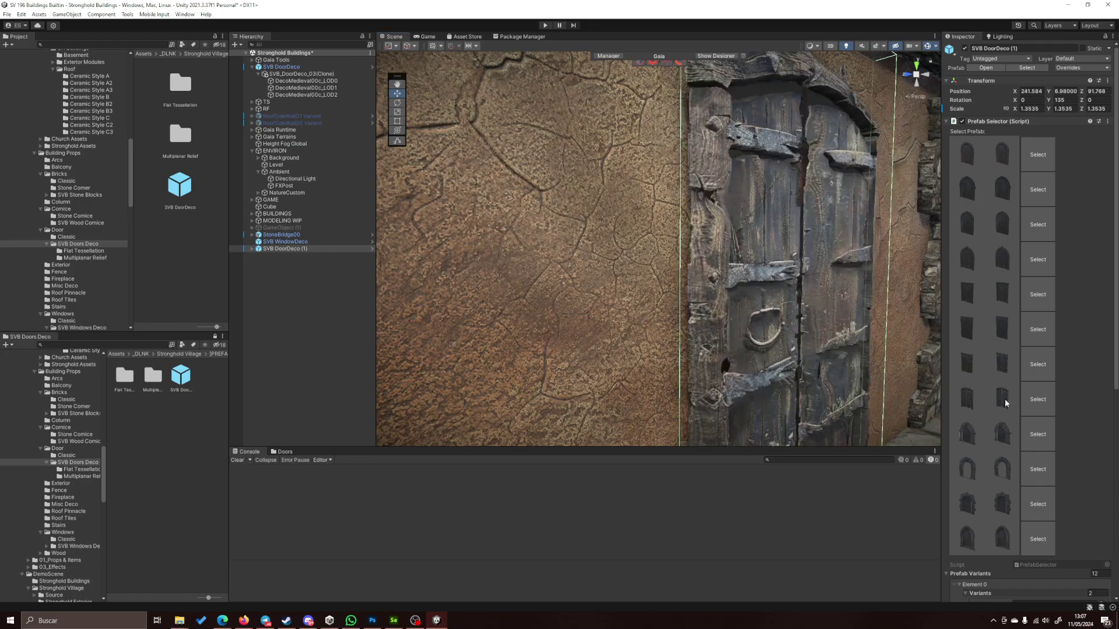
{"action": "left_click", "coordinate": [970, 404]}
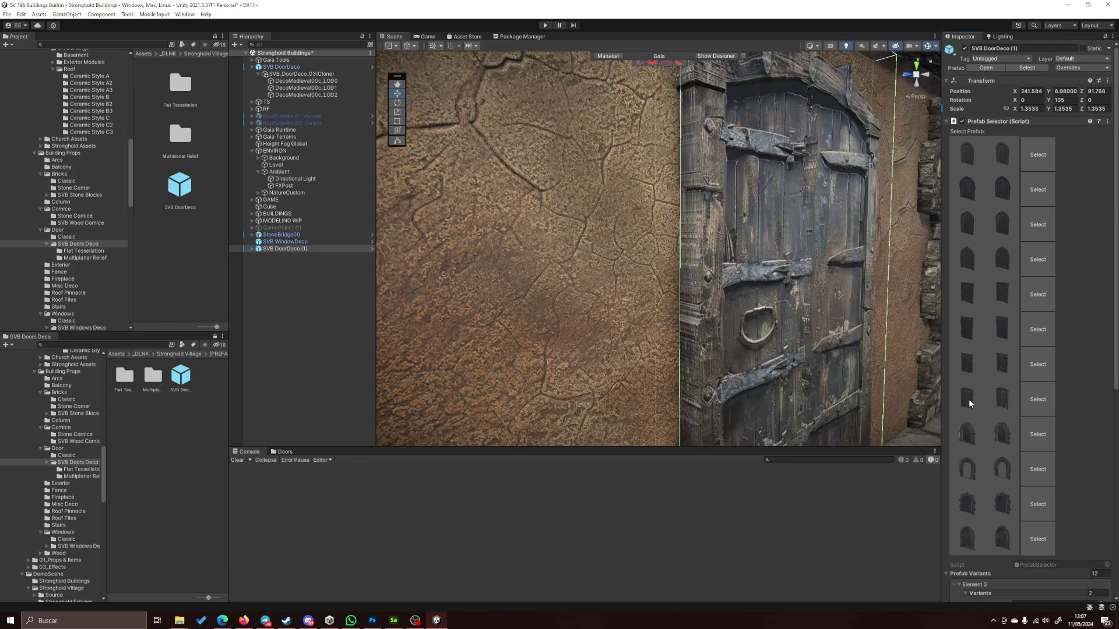
{"action": "left_click", "coordinate": [1004, 401]}
- Nudge the copied door outward on the wall to X 241.593, Z 91.777 and deselect it
{"action": "scroll", "coordinate": [767, 323], "scroll_direction": "down", "scroll_amount": 5}
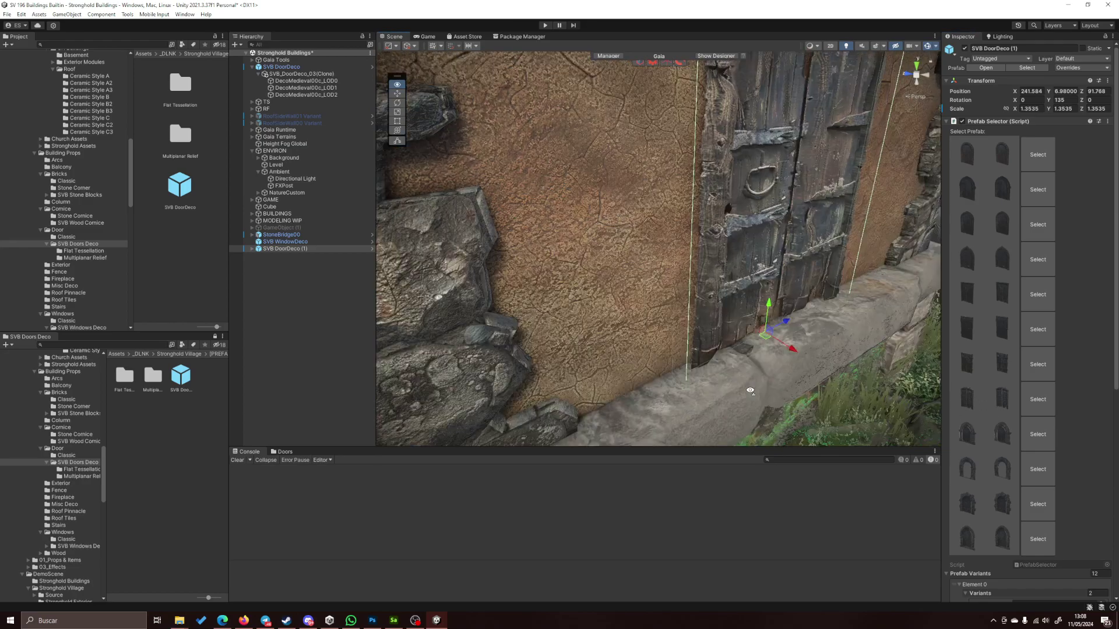
{"action": "left_click_drag", "start_coordinate": [764, 320], "coordinate": [759, 318]}
{"action": "left_click", "coordinate": [313, 342]}
{"action": "right_click_drag", "start_coordinate": [670, 263], "coordinate": [661, 275]}
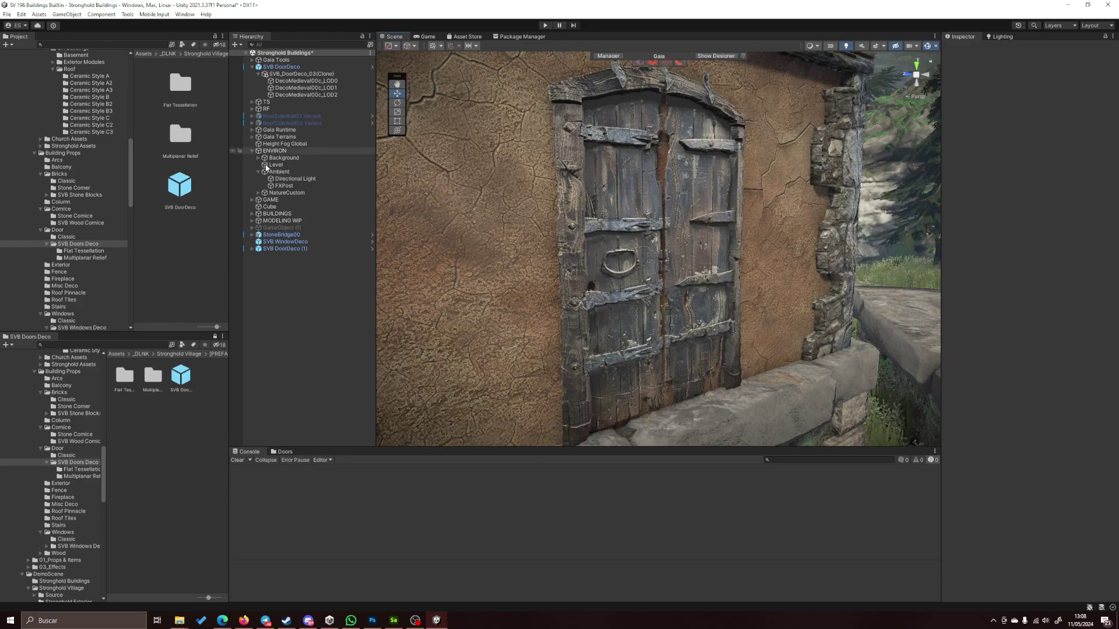
- Try the rectangular styles on the copied door, ending with the framed wooden double door with iron strap hinges
{"action": "left_click", "coordinate": [275, 248]}
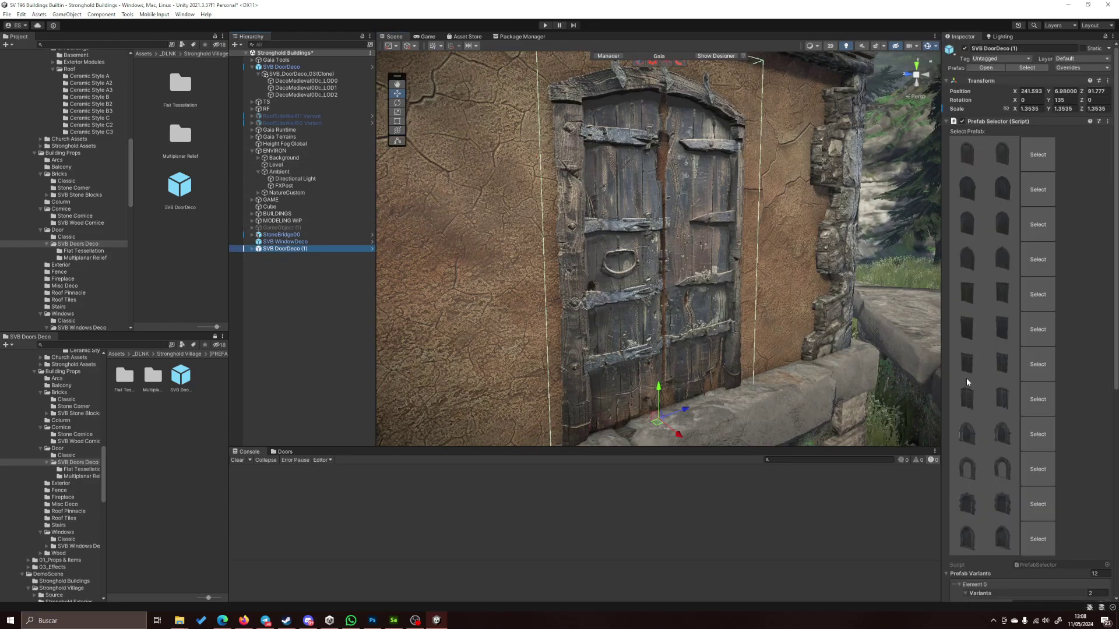
{"action": "left_click", "coordinate": [970, 366]}
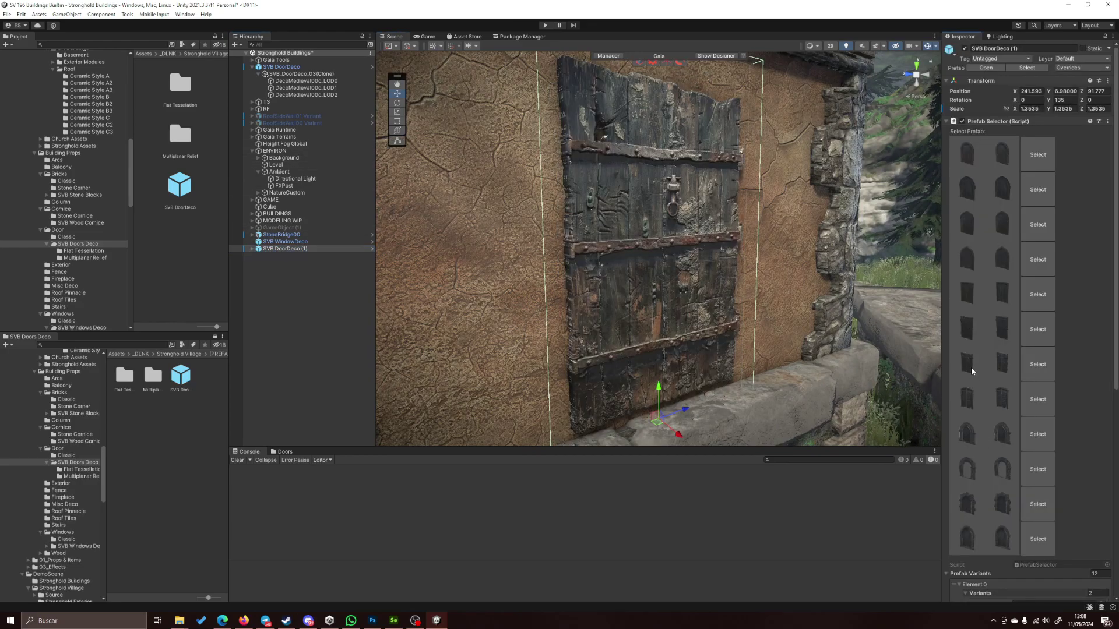
{"action": "left_click", "coordinate": [966, 334]}
{"action": "left_click", "coordinate": [966, 301]}
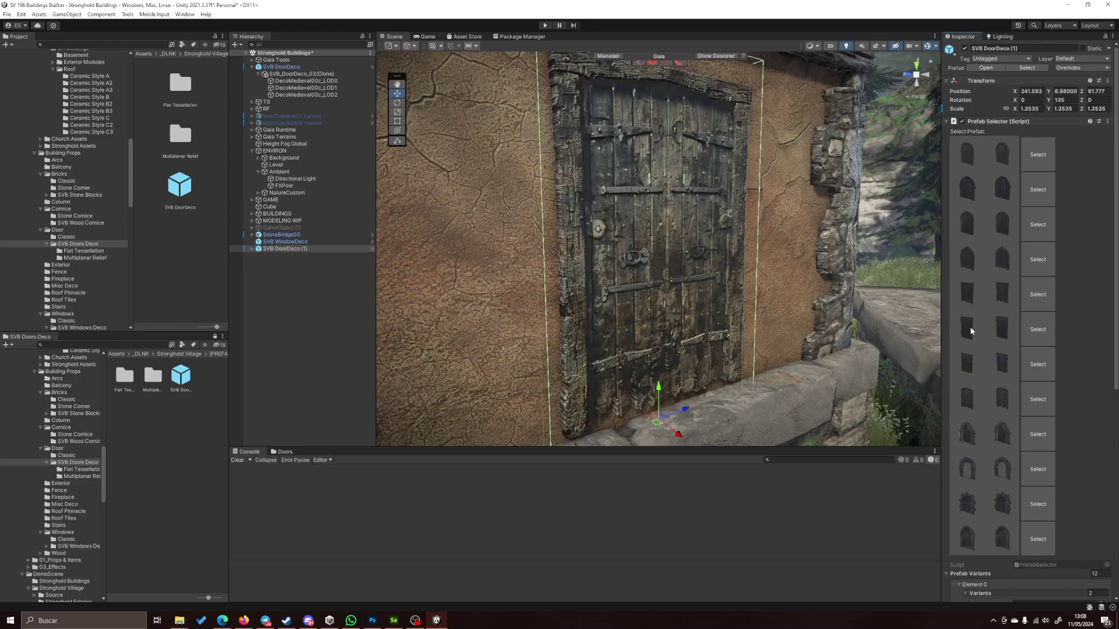
{"action": "scroll", "coordinate": [728, 379], "scroll_direction": "down", "scroll_amount": 5}
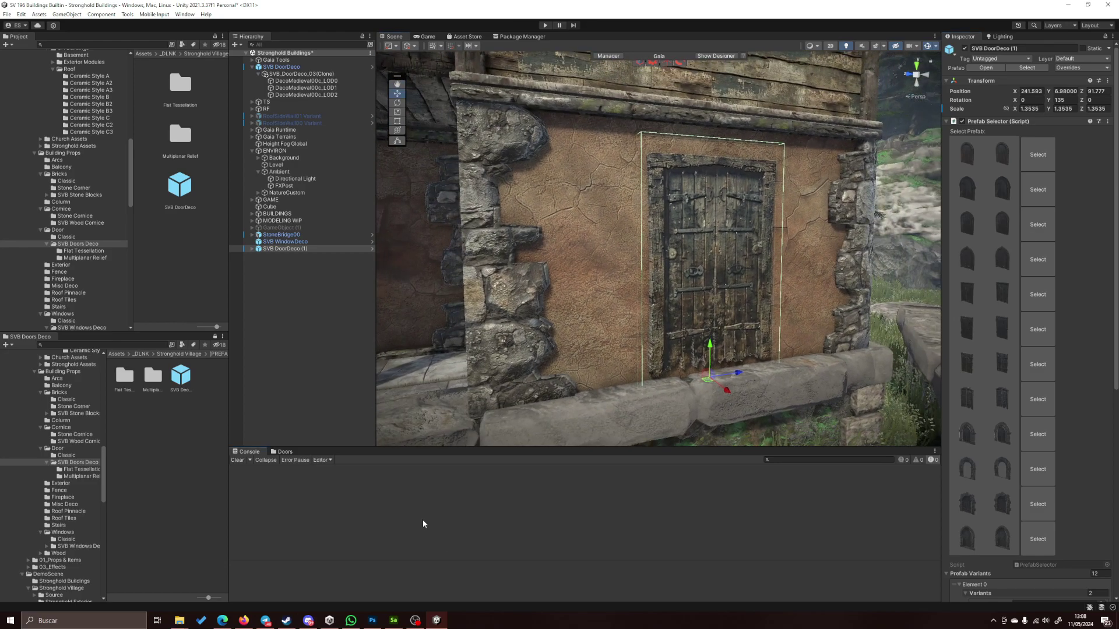
- Lower the copied door onto the stone ledge to Y 6.908 and deselect it
{"action": "left_click", "coordinate": [304, 358]}
{"action": "right_click_drag", "start_coordinate": [600, 375], "coordinate": [649, 265]}
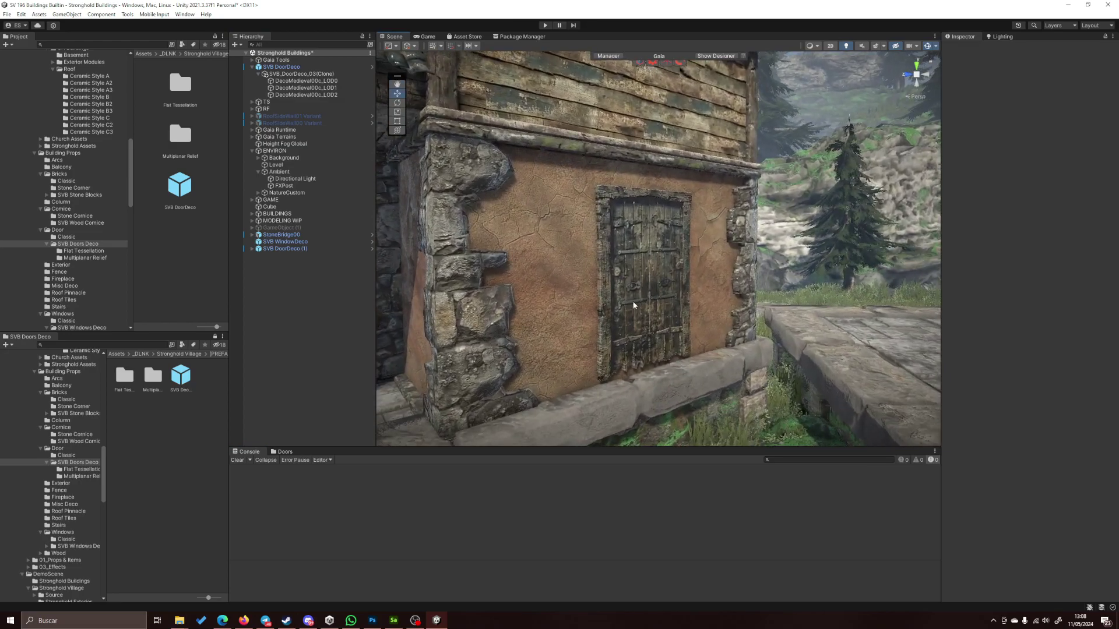
{"action": "left_click", "coordinate": [649, 264]}
{"action": "left_click_drag", "start_coordinate": [645, 349], "coordinate": [646, 355]}
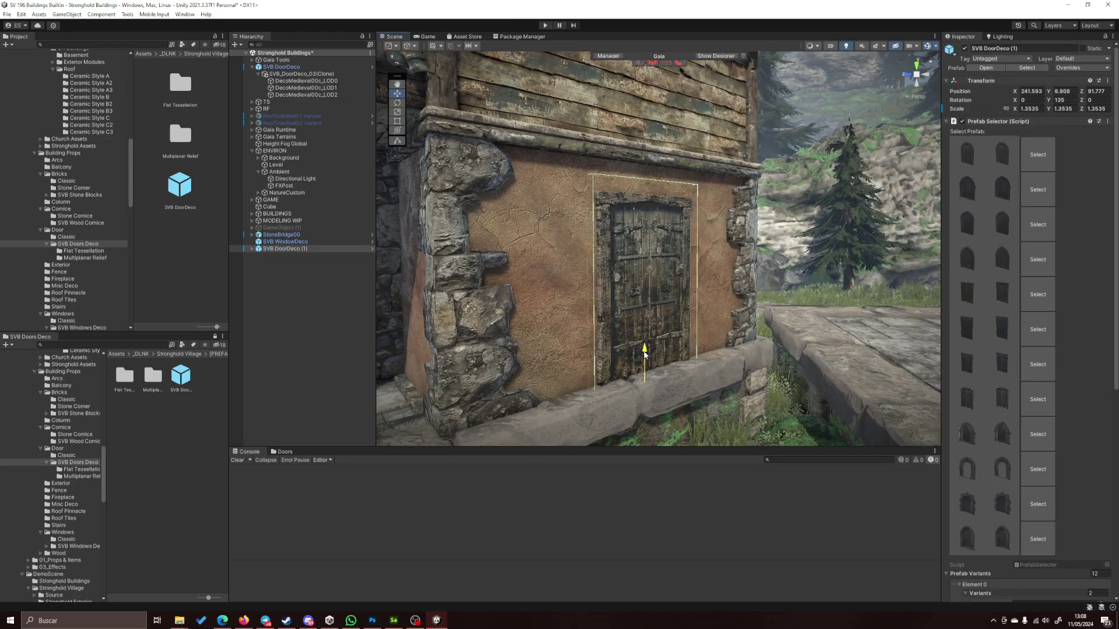
{"action": "left_click", "coordinate": [293, 407]}
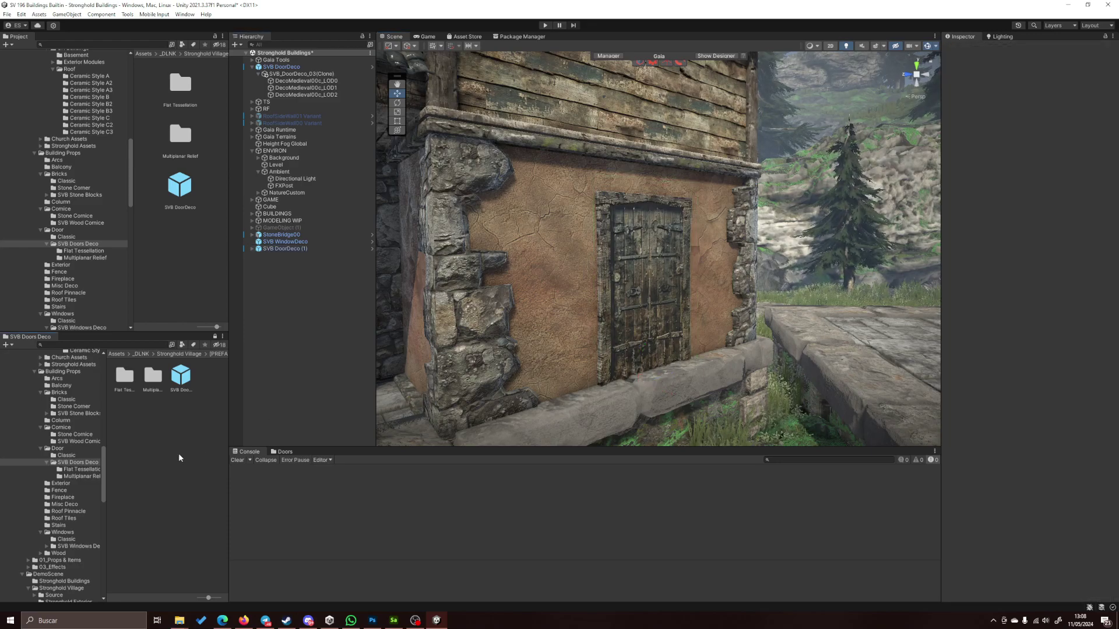
- Look through the SVB Wood Cornice, Windows and Classic window prefab folders in the second asset browser
{"action": "left_click", "coordinate": [67, 442]}
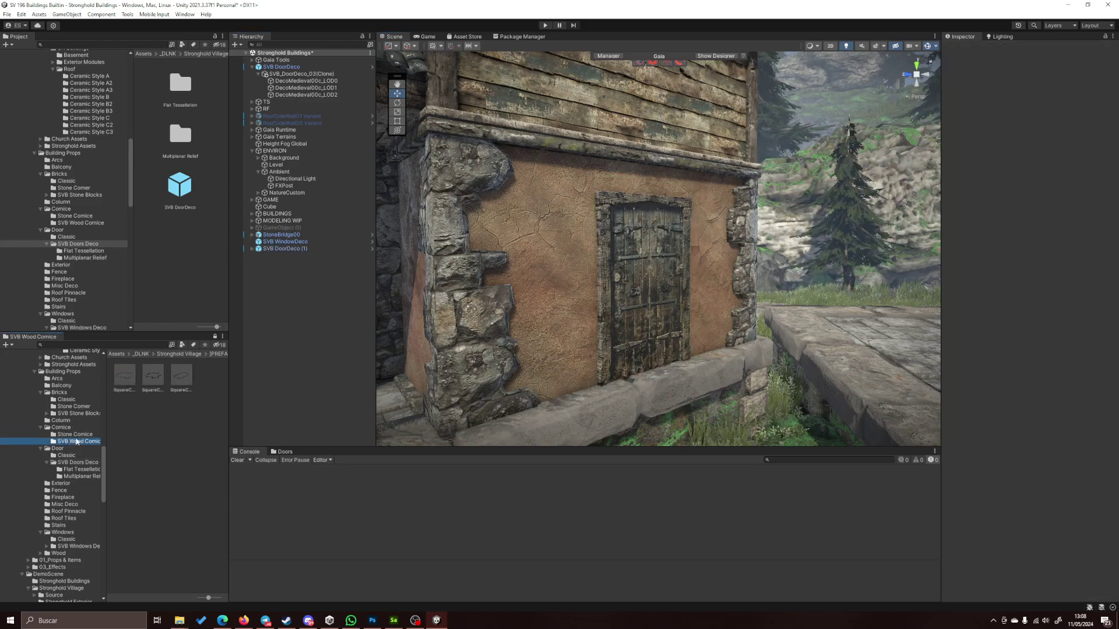
{"action": "left_click", "coordinate": [63, 533]}
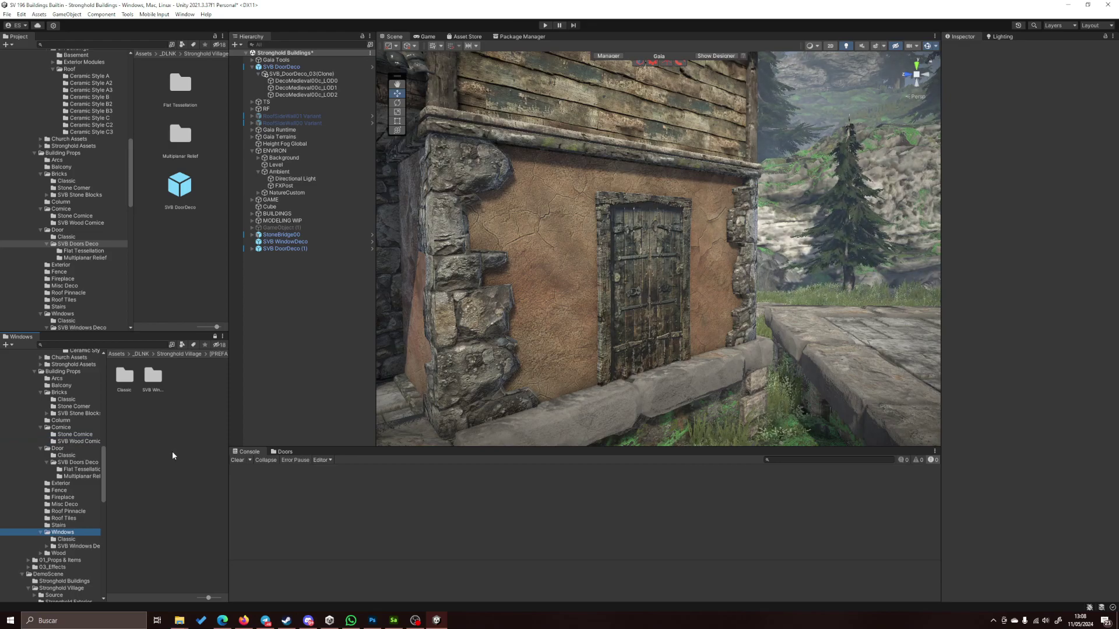
{"action": "left_click", "coordinate": [68, 538]}
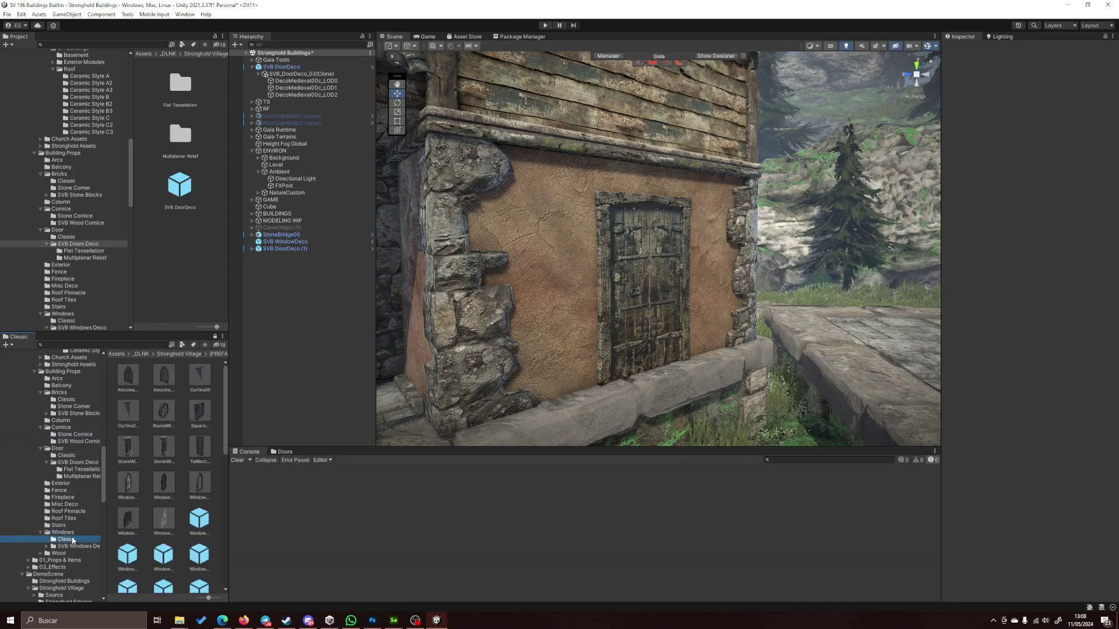
{"action": "left_click", "coordinate": [61, 533]}
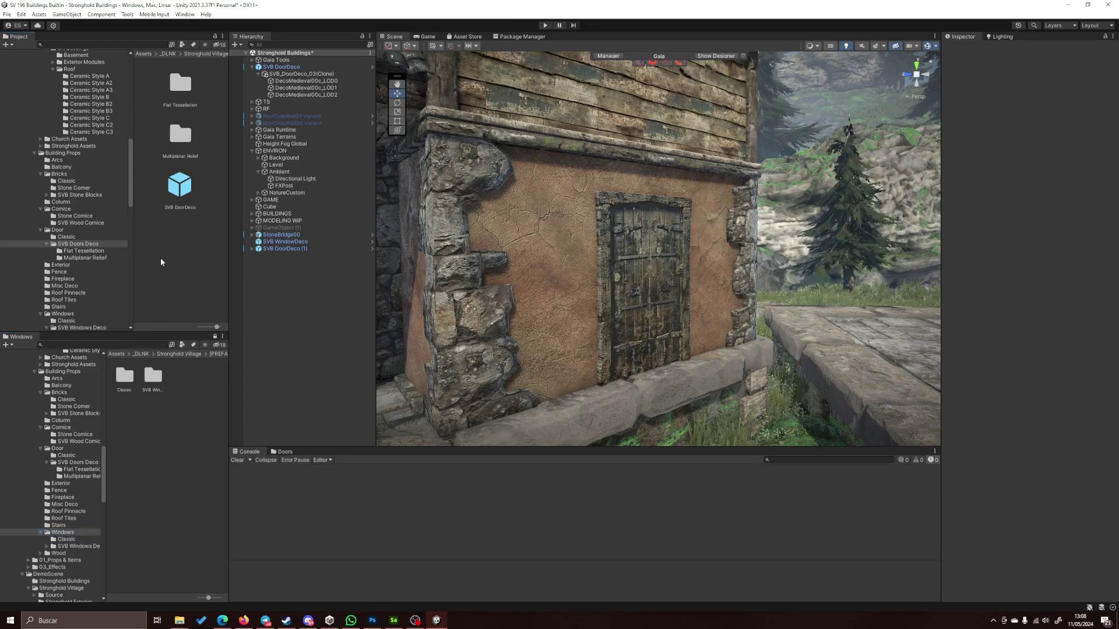
- Open the SVB Windows Deco prefab folder under Building Props in the main asset browser
{"action": "left_click", "coordinate": [65, 315]}
{"action": "right_click_drag", "start_coordinate": [487, 307], "coordinate": [437, 187]}
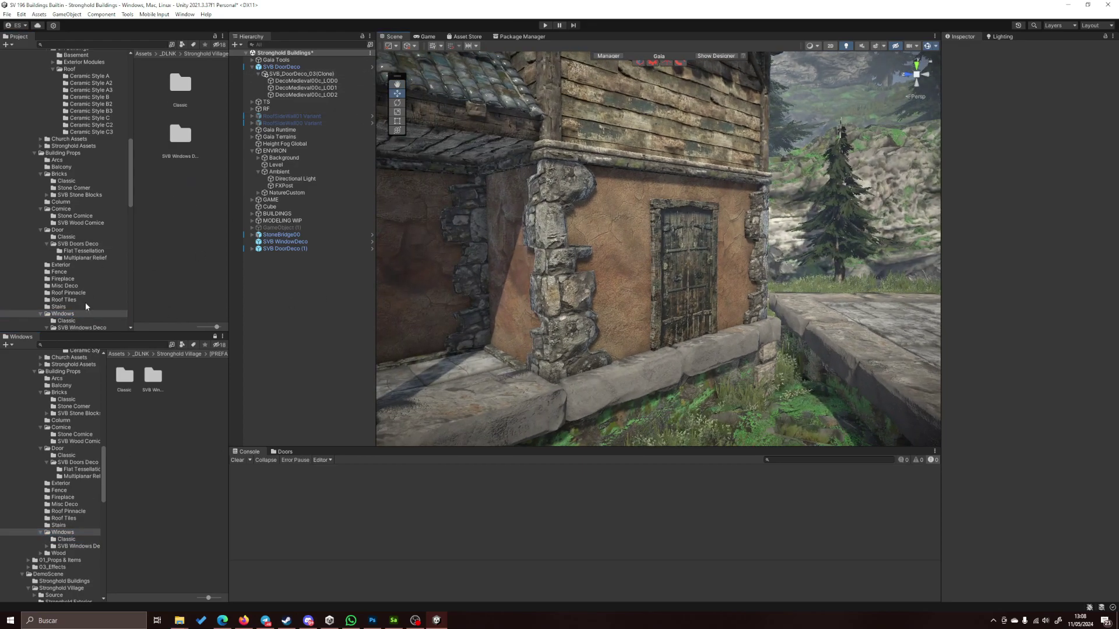
{"action": "left_click", "coordinate": [79, 320]}
{"action": "scroll", "coordinate": [82, 322], "scroll_direction": "down", "scroll_amount": 2}
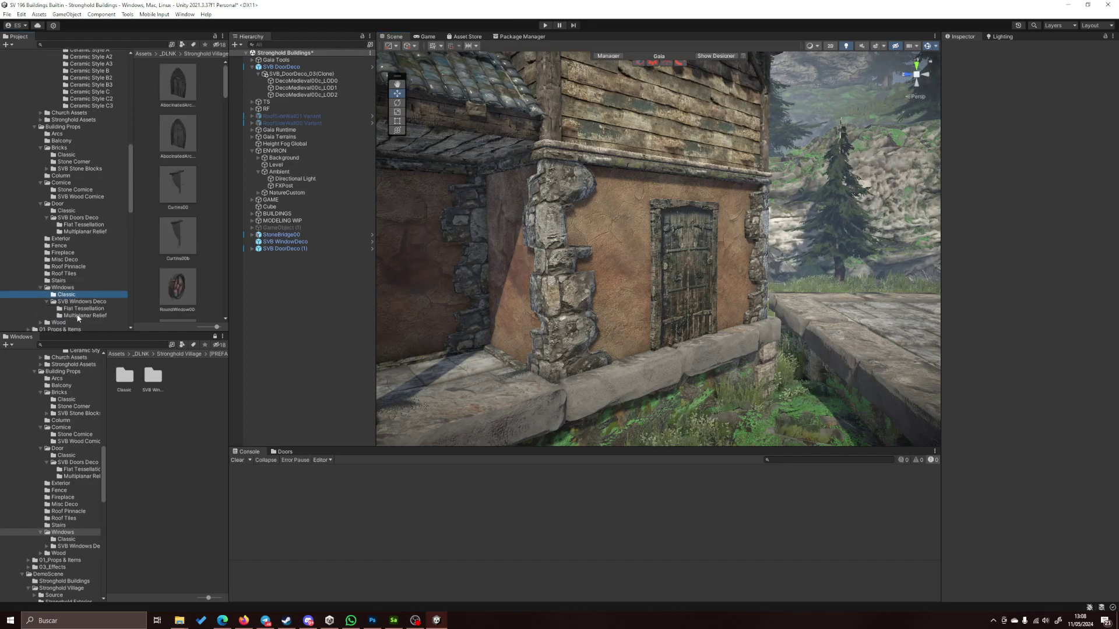
{"action": "left_click", "coordinate": [81, 301]}
- Place an SVB WindowDeco prefab on the plank wall above the copied door at X 240.734, Y 10.239, Z 92.406, with Y rotation 135
{"action": "right_click_drag", "start_coordinate": [583, 280], "coordinate": [559, 251]}
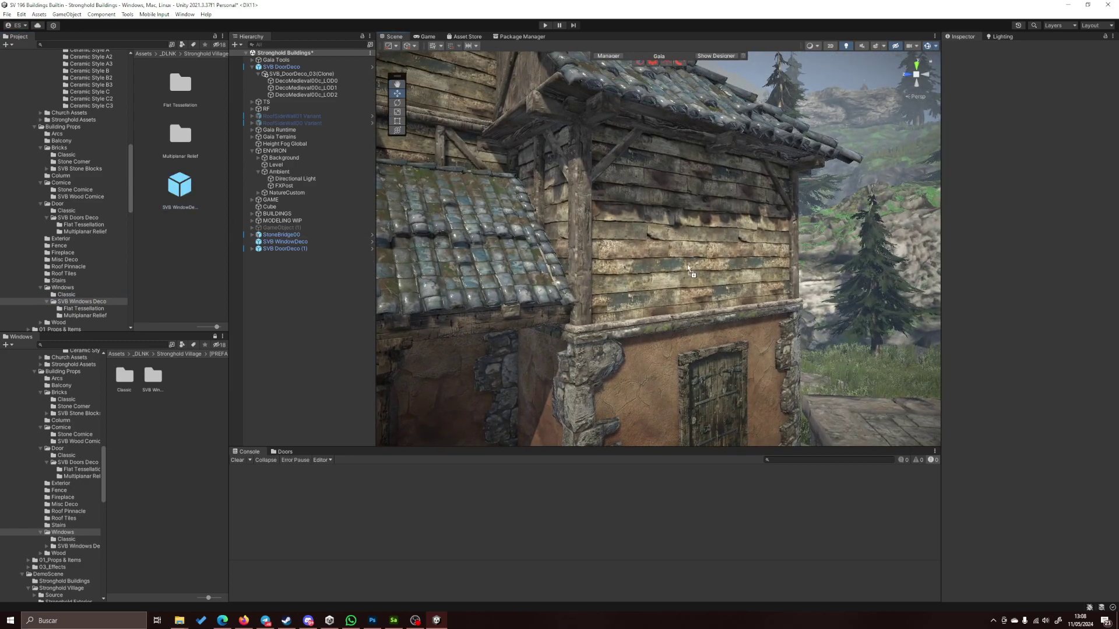
{"action": "left_click_drag", "start_coordinate": [690, 270], "coordinate": [700, 347]}
{"action": "key", "text": "e"}
{"action": "key", "text": "w"}
{"action": "key", "text": "f"}
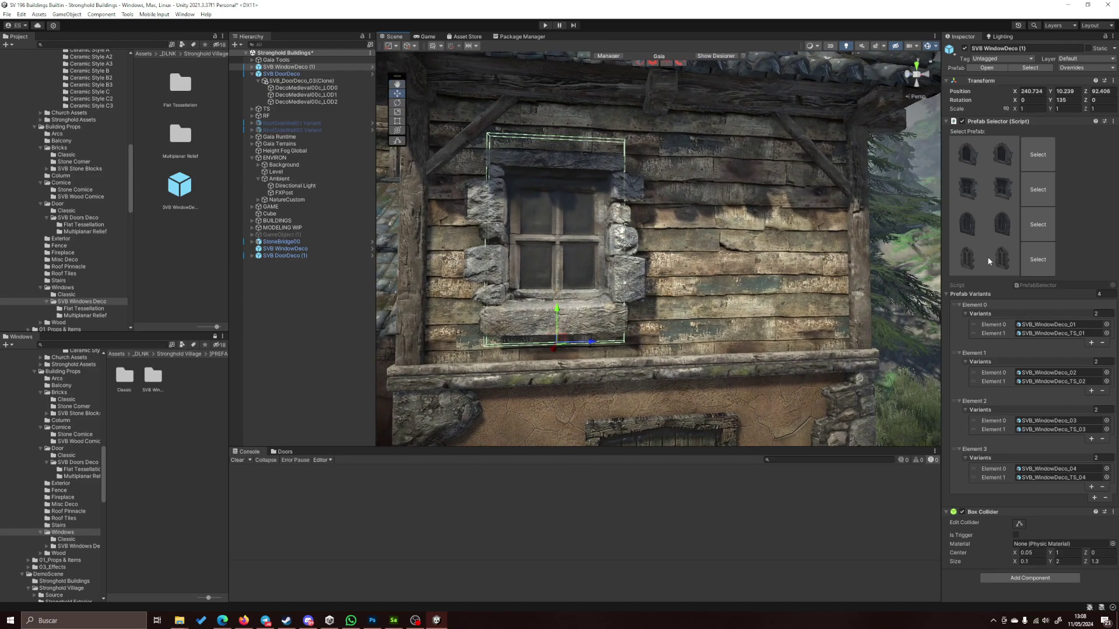
- Swap the new window to SVB_WindowDeco_TS_04, then duplicate it and place the copy at X 242.108, Y 10.387, Z 91.032
{"action": "left_click", "coordinate": [1010, 221]}
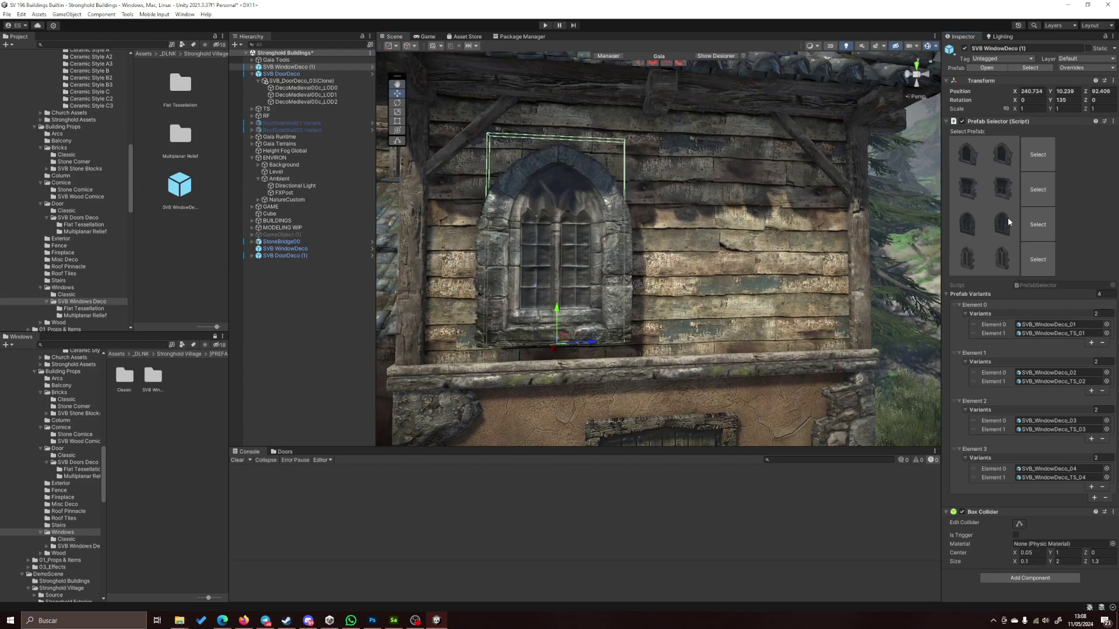
{"action": "left_click", "coordinate": [1008, 254]}
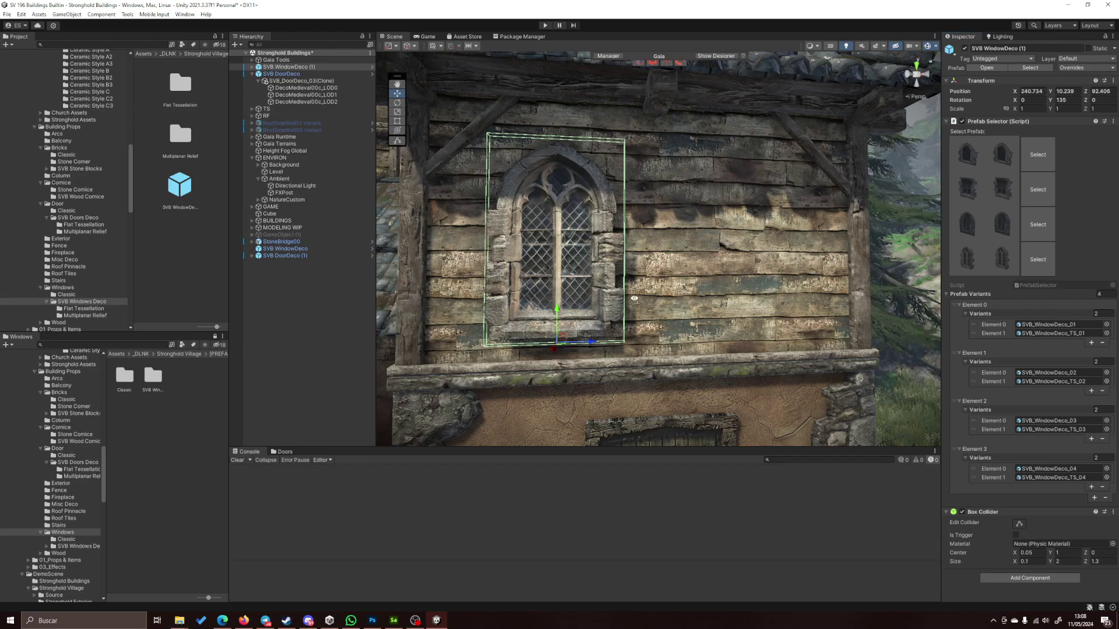
{"action": "left_click_drag", "start_coordinate": [634, 299], "coordinate": [586, 261], "text": "alt"}
{"action": "key", "text": "ctrl+d"}
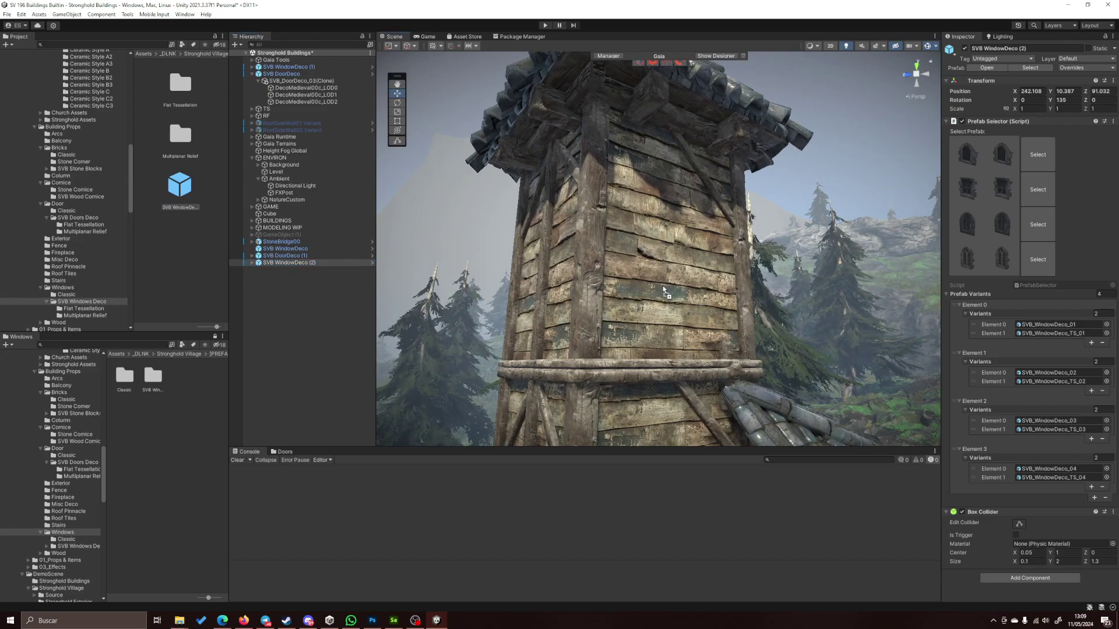
- Place another SVB WindowDeco prefab on the tower's upper plank wall at X 240.574, Y 16.325, Z 95.922, with Y rotation 135
{"action": "key", "text": "ctrl+d"}
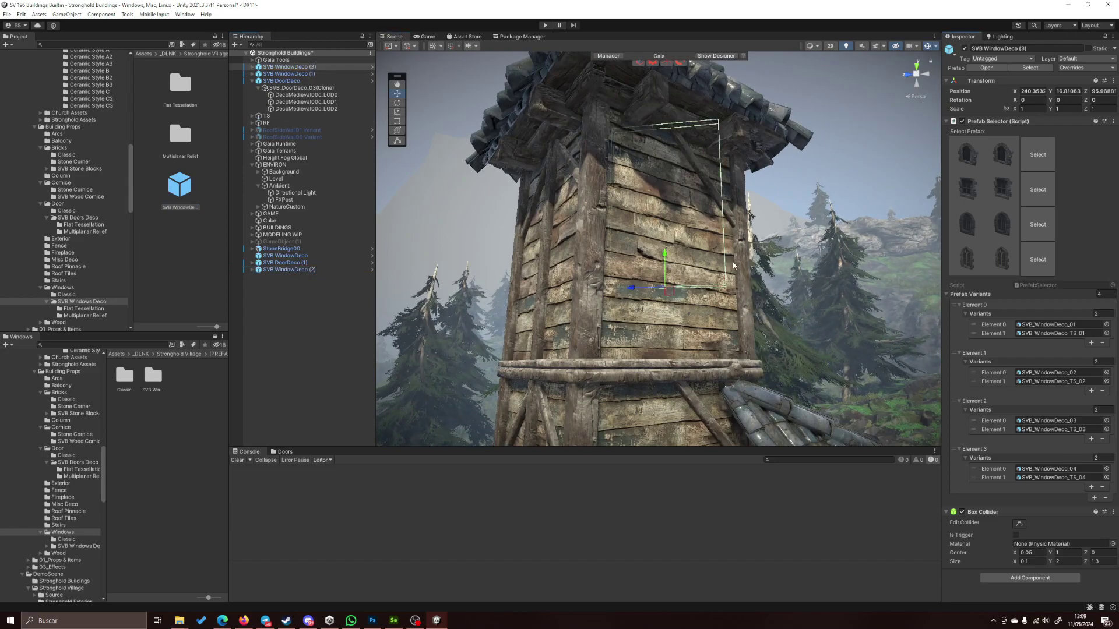
{"action": "key", "text": "e"}
{"action": "left_click_drag", "start_coordinate": [592, 284], "coordinate": [520, 302], "text": "ctrl"}
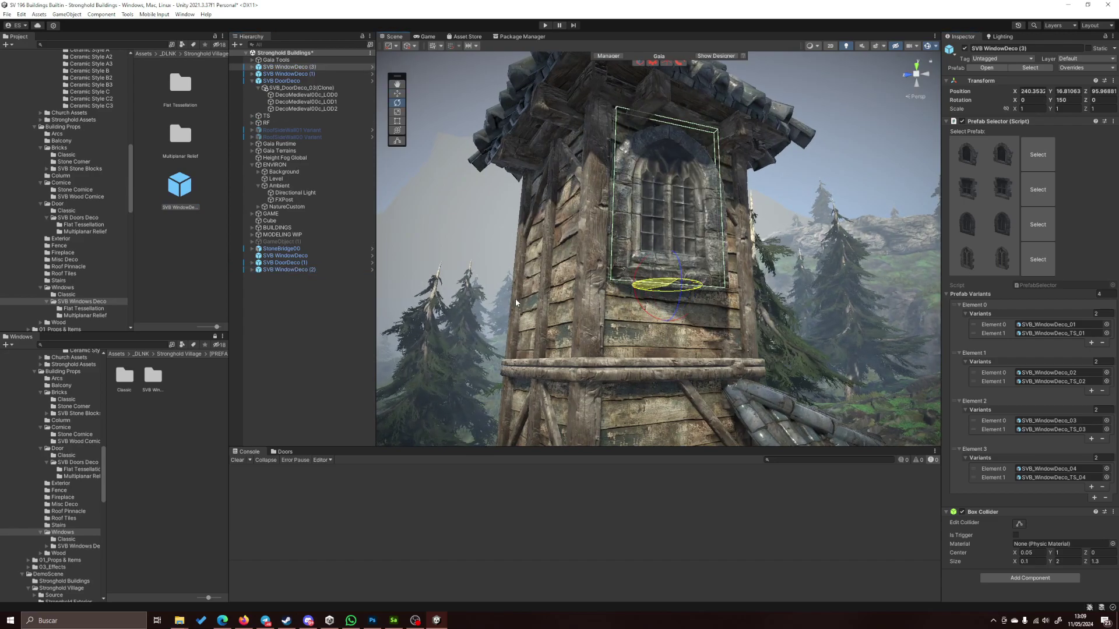
{"action": "scroll", "coordinate": [713, 288], "scroll_direction": "up", "scroll_amount": 3}
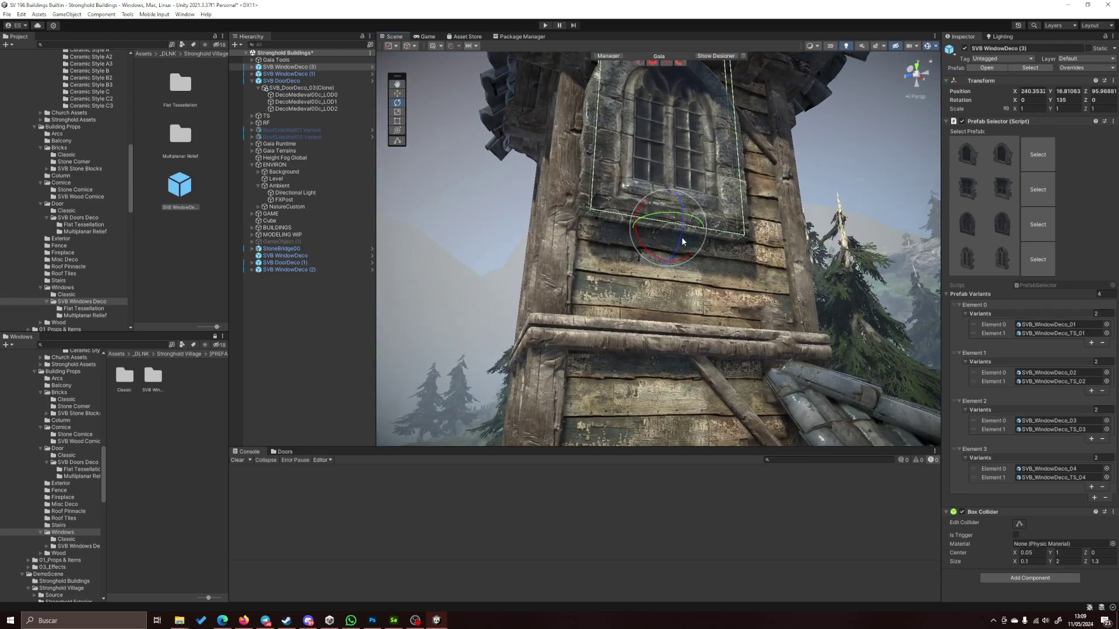
{"action": "left_click_drag", "start_coordinate": [669, 235], "coordinate": [752, 298]}
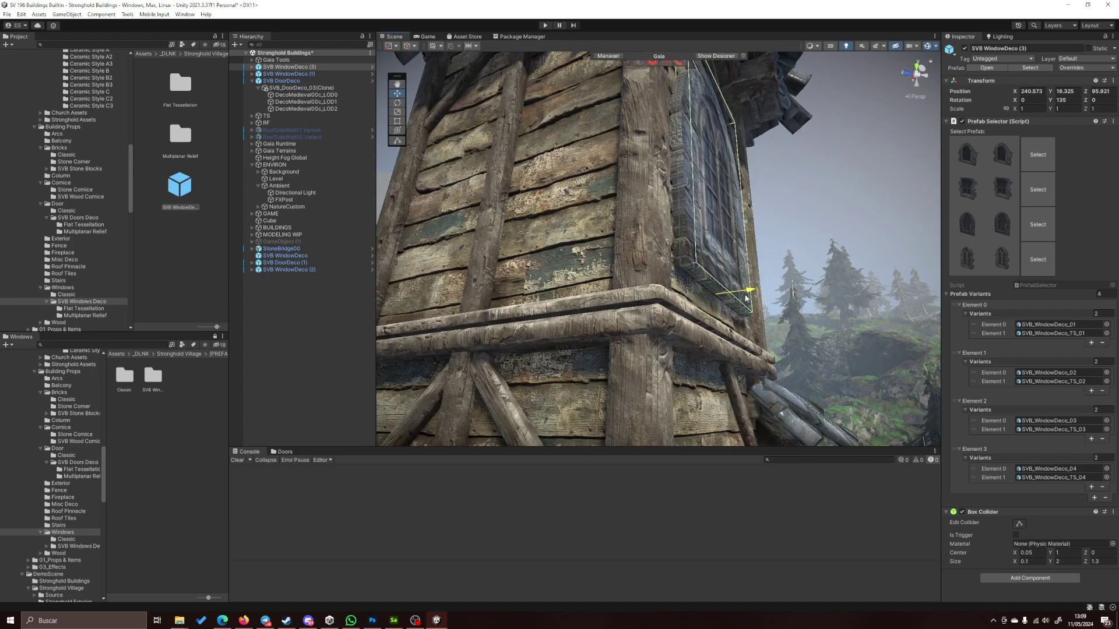
{"action": "left_click_drag", "start_coordinate": [768, 313], "coordinate": [661, 297], "text": "alt"}
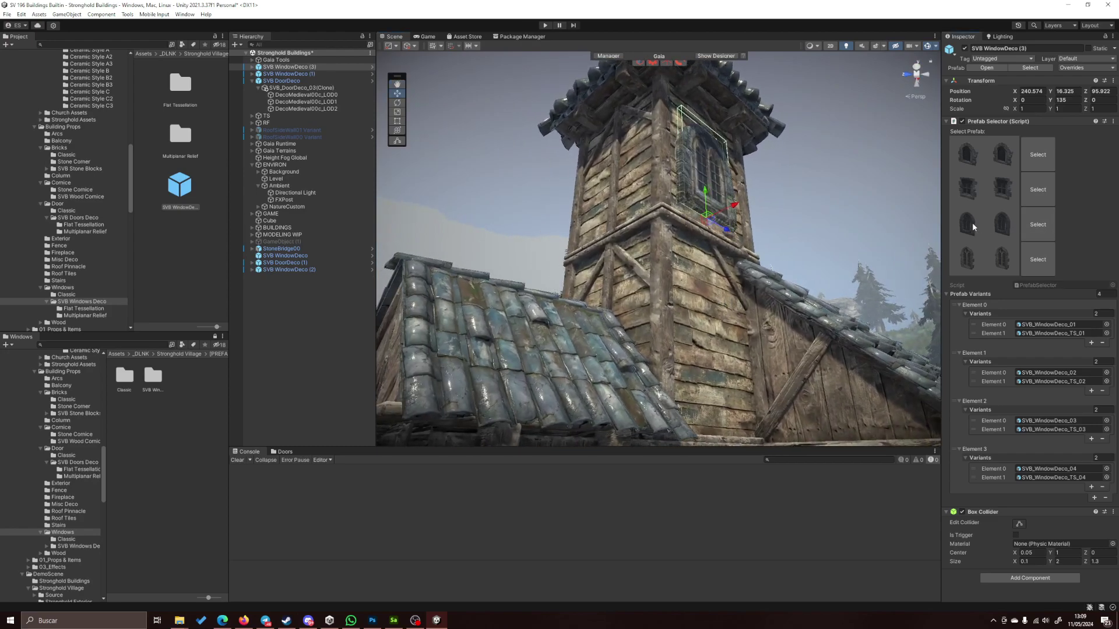
{"action": "left_click", "coordinate": [291, 350]}
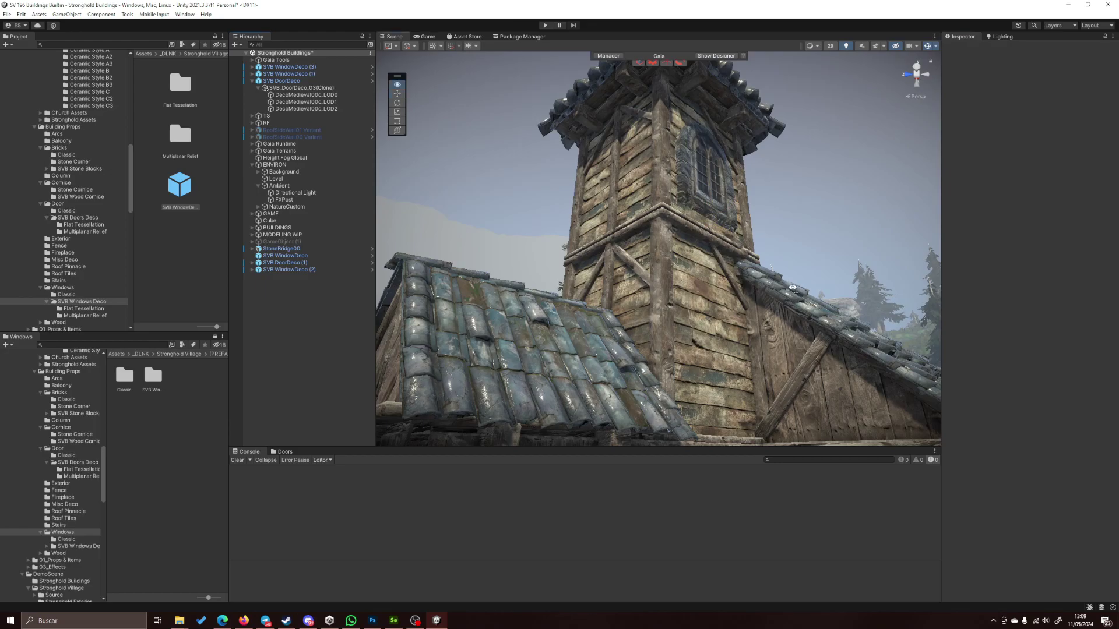
- Try the SVB_WindowDeco_TS_01 variant on the tower window and settle on SVB_WindowDeco_TS_02
{"action": "left_click_drag", "start_coordinate": [804, 295], "coordinate": [759, 290], "text": "alt"}
{"action": "scroll", "coordinate": [758, 290], "scroll_direction": "up", "scroll_amount": 10}
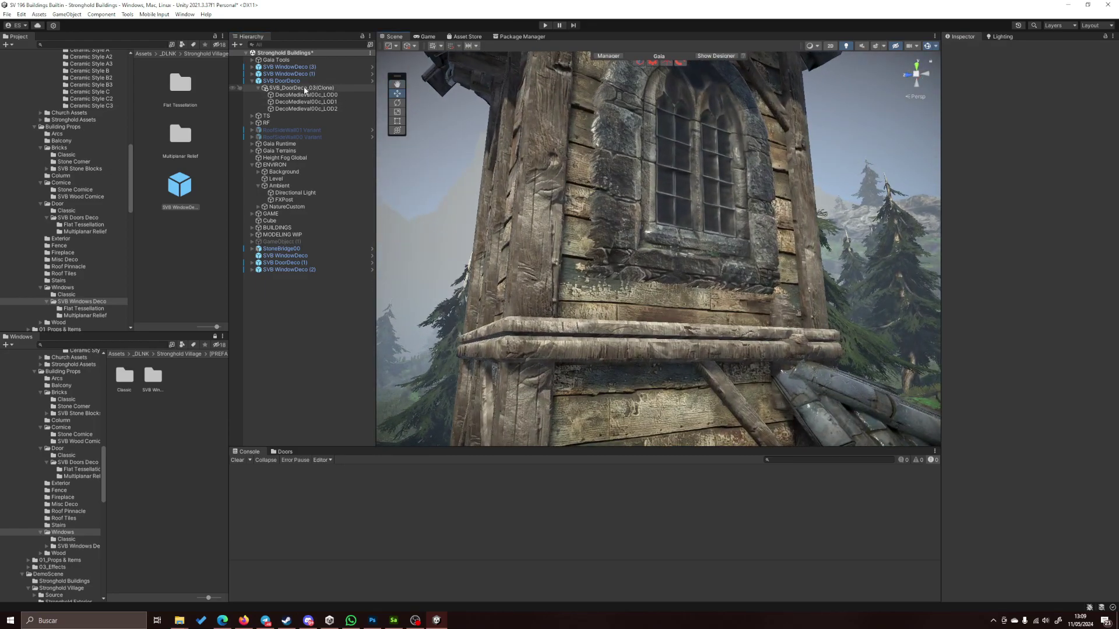
{"action": "left_click", "coordinate": [307, 269]}
{"action": "left_click_drag", "start_coordinate": [783, 247], "coordinate": [768, 263], "text": "alt"}
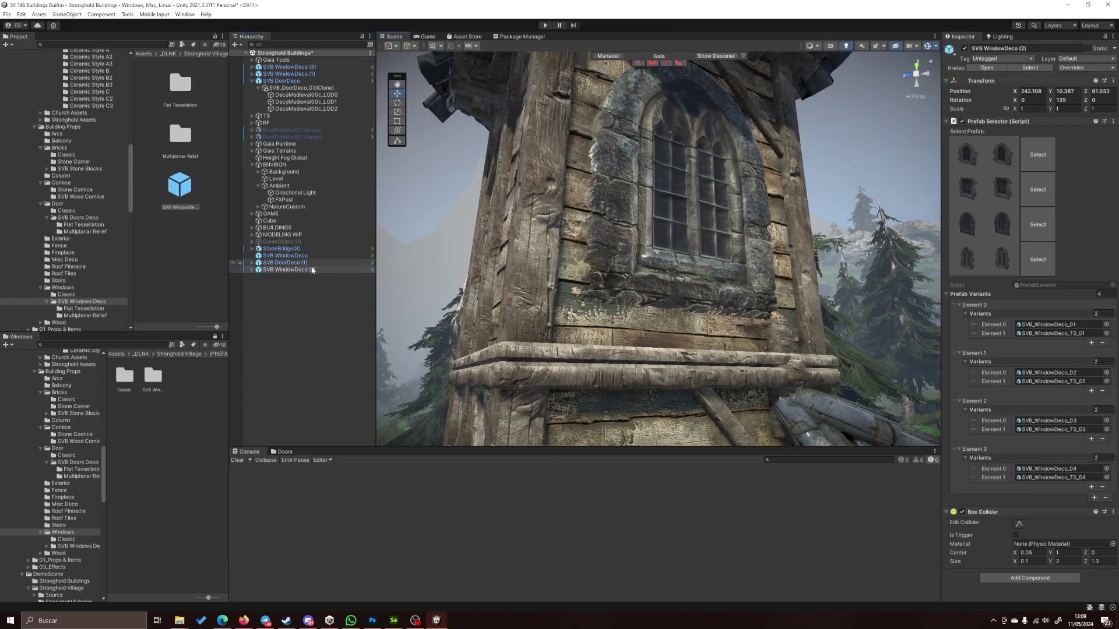
{"action": "left_click", "coordinate": [303, 269]}
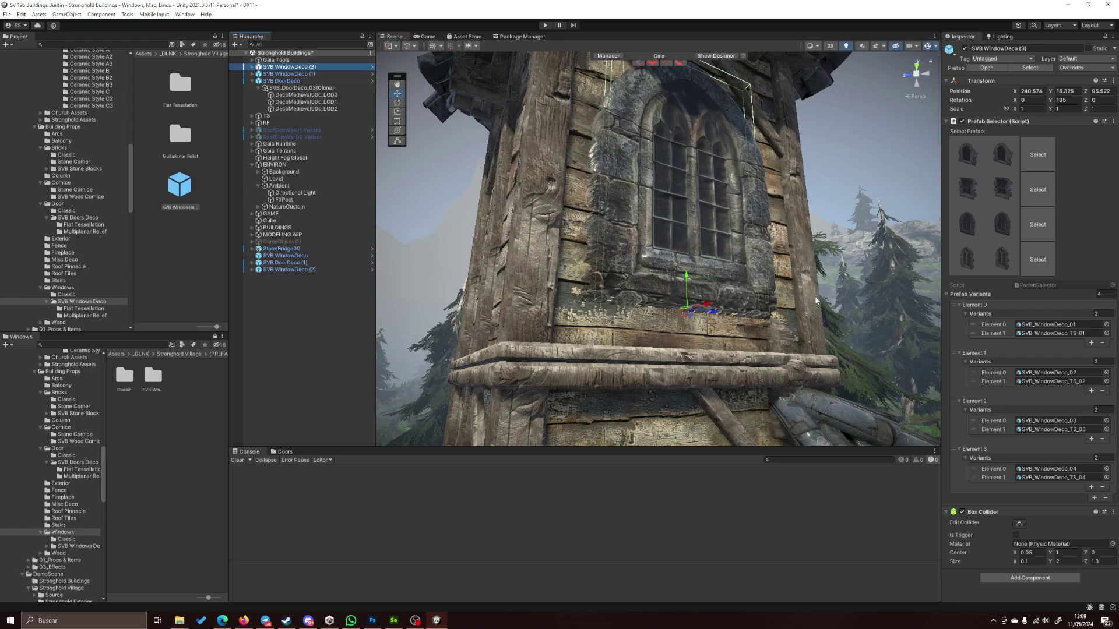
{"action": "left_click", "coordinate": [999, 159]}
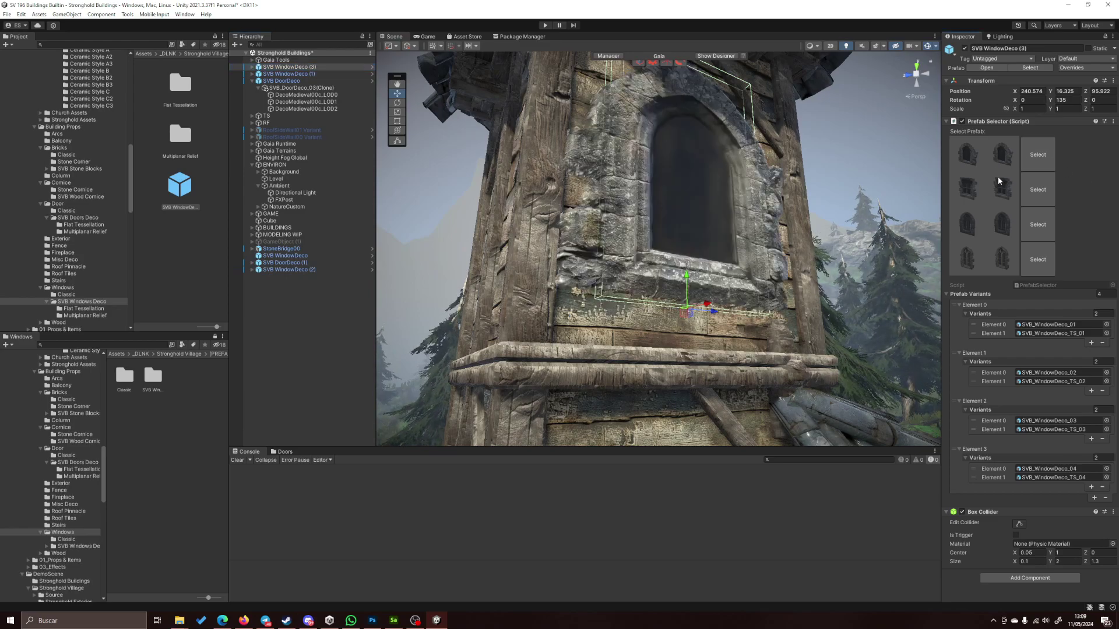
{"action": "left_click", "coordinate": [999, 181]}
- Push the two arched windows above the door together deeper into the plank wall and lower them to Y 10.29
{"action": "left_click_drag", "start_coordinate": [737, 300], "coordinate": [752, 331], "text": "alt"}
{"action": "left_click", "coordinate": [699, 332]}
{"action": "key", "text": "w"}
{"action": "right_click_drag", "start_coordinate": [753, 331], "coordinate": [681, 256]}
{"action": "left_click", "coordinate": [673, 239]}
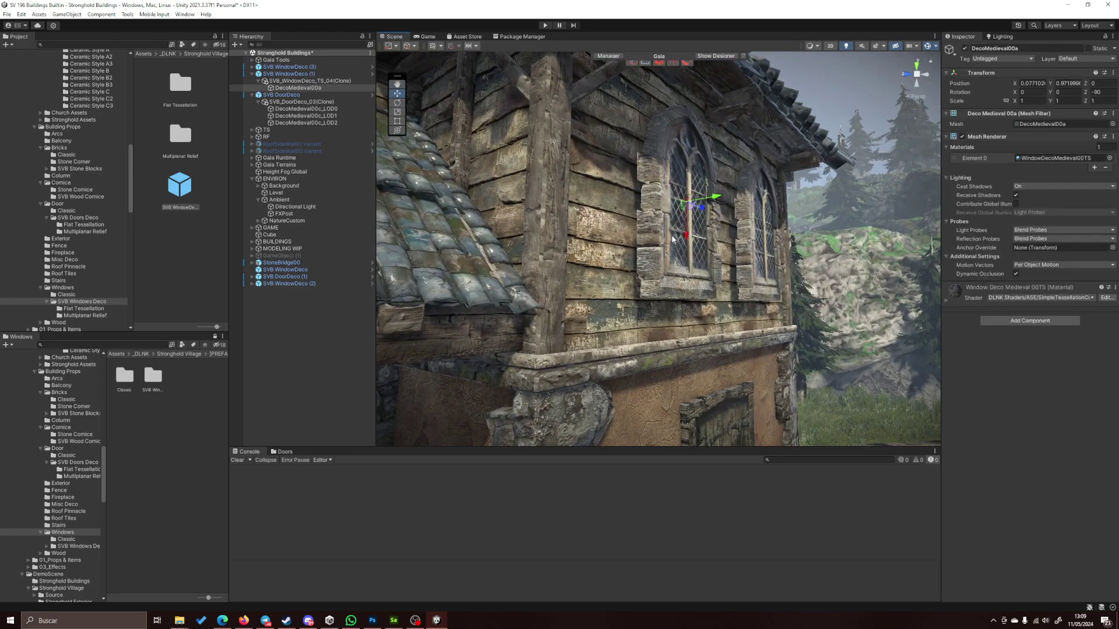
{"action": "left_click", "coordinate": [271, 96]}
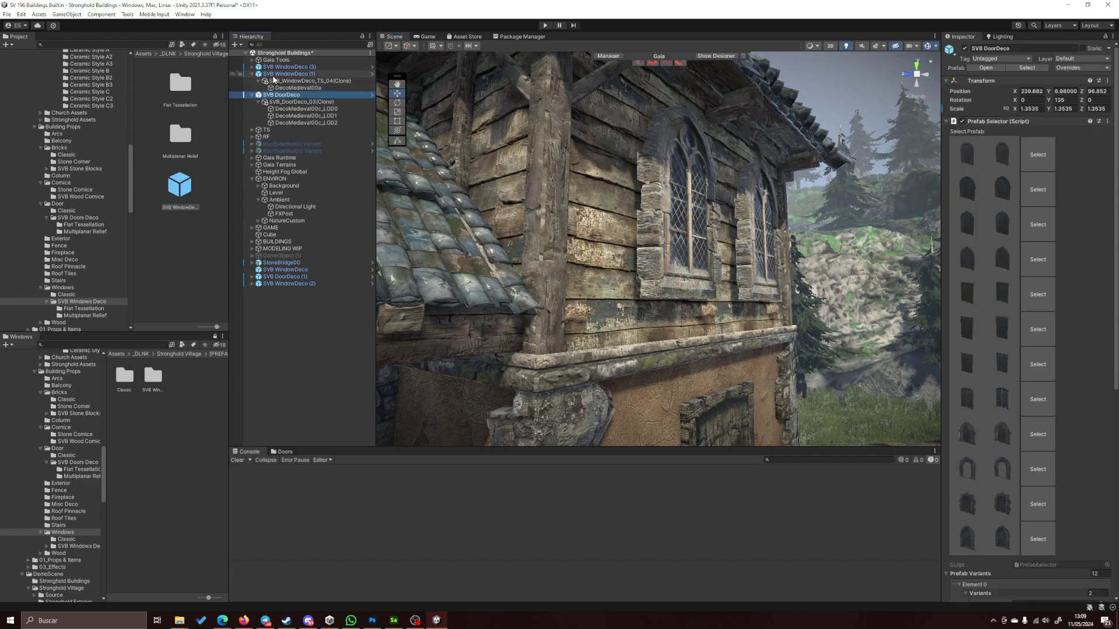
{"action": "left_click", "coordinate": [273, 75], "text": "ctrl"}
{"action": "left_click", "coordinate": [284, 96]}
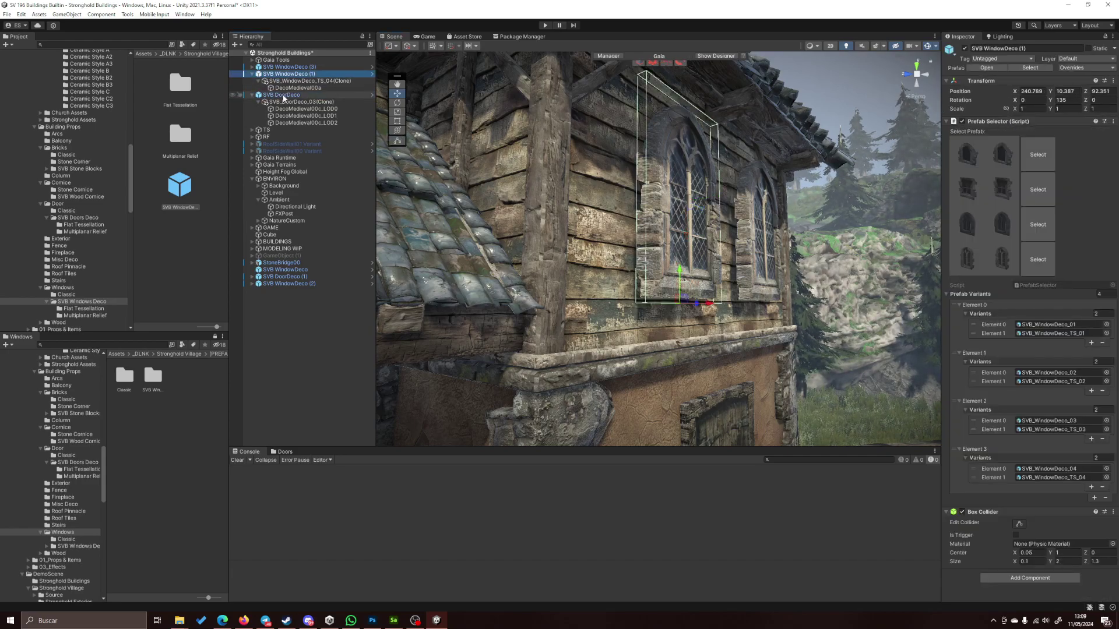
{"action": "left_click", "coordinate": [288, 74]}
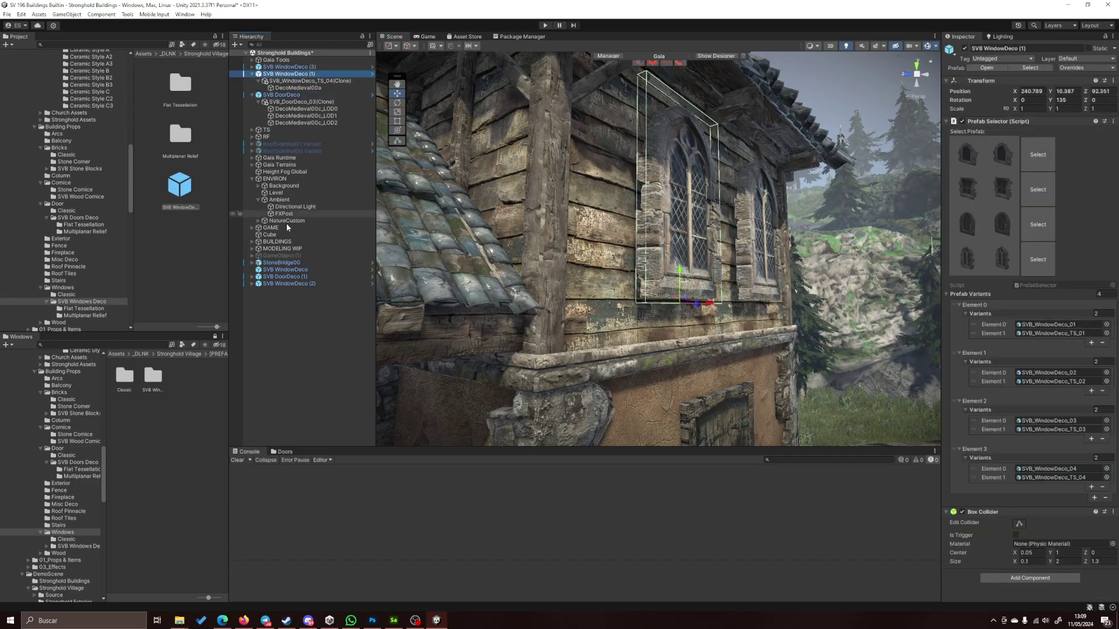
{"action": "left_click", "coordinate": [292, 284], "text": "ctrl"}
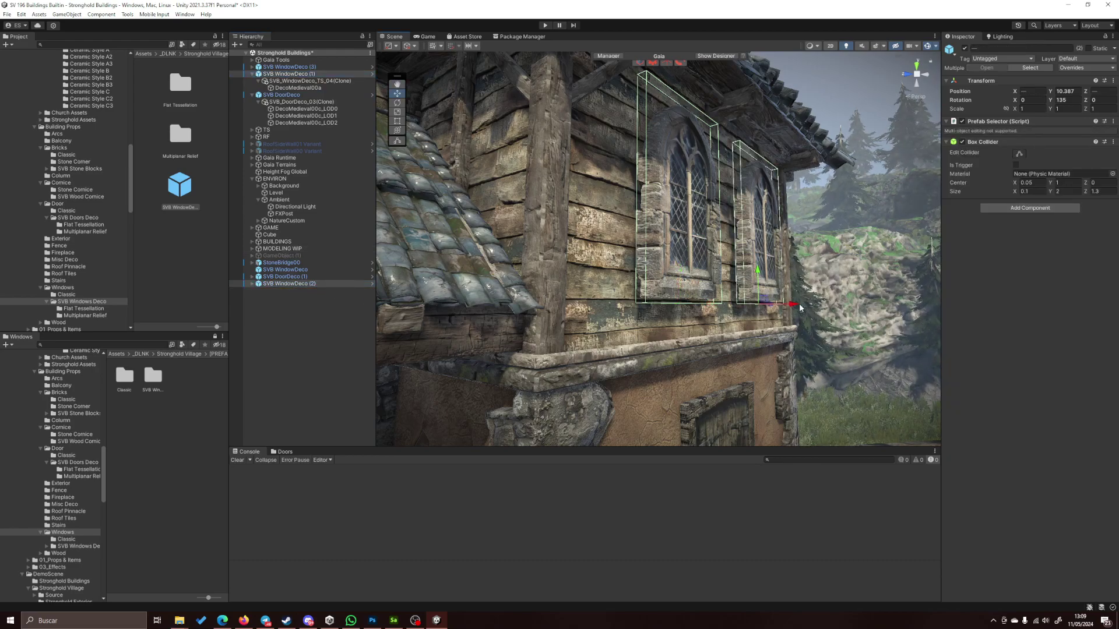
{"action": "scroll", "coordinate": [757, 309], "scroll_direction": "up", "scroll_amount": 3}
{"action": "left_click_drag", "start_coordinate": [820, 329], "coordinate": [810, 324]}
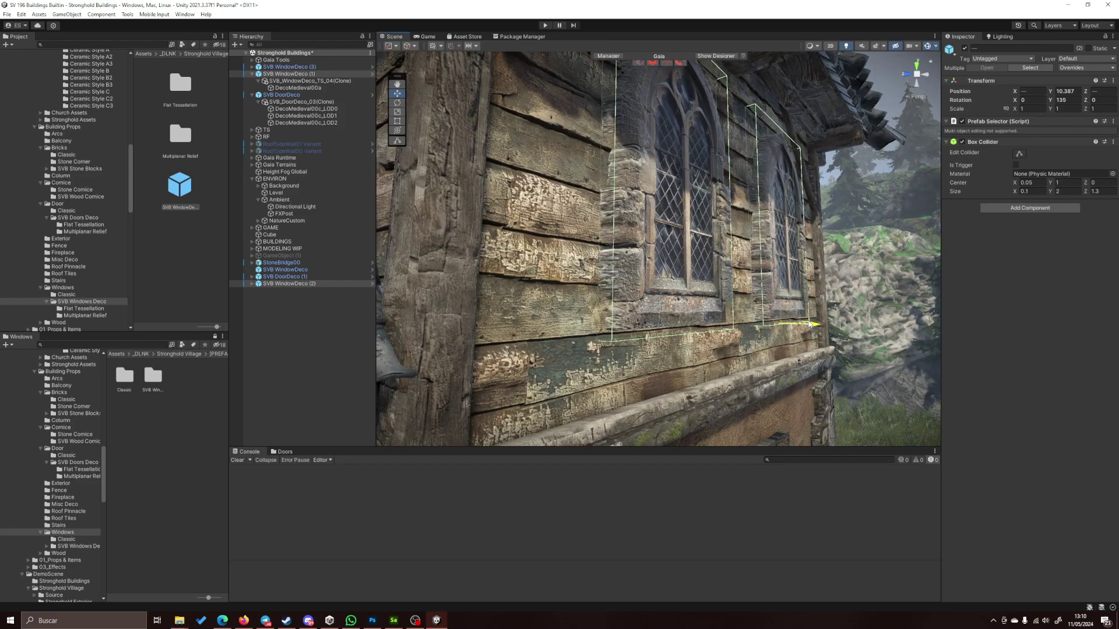
{"action": "right_click_drag", "start_coordinate": [787, 313], "coordinate": [774, 255]}
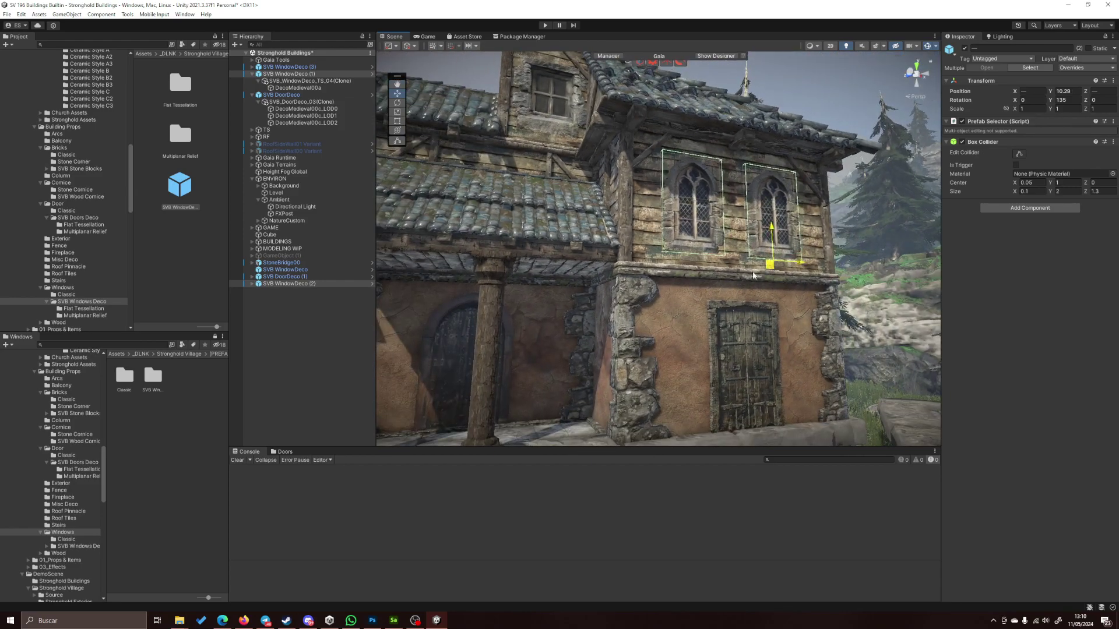
{"action": "left_click", "coordinate": [354, 358]}
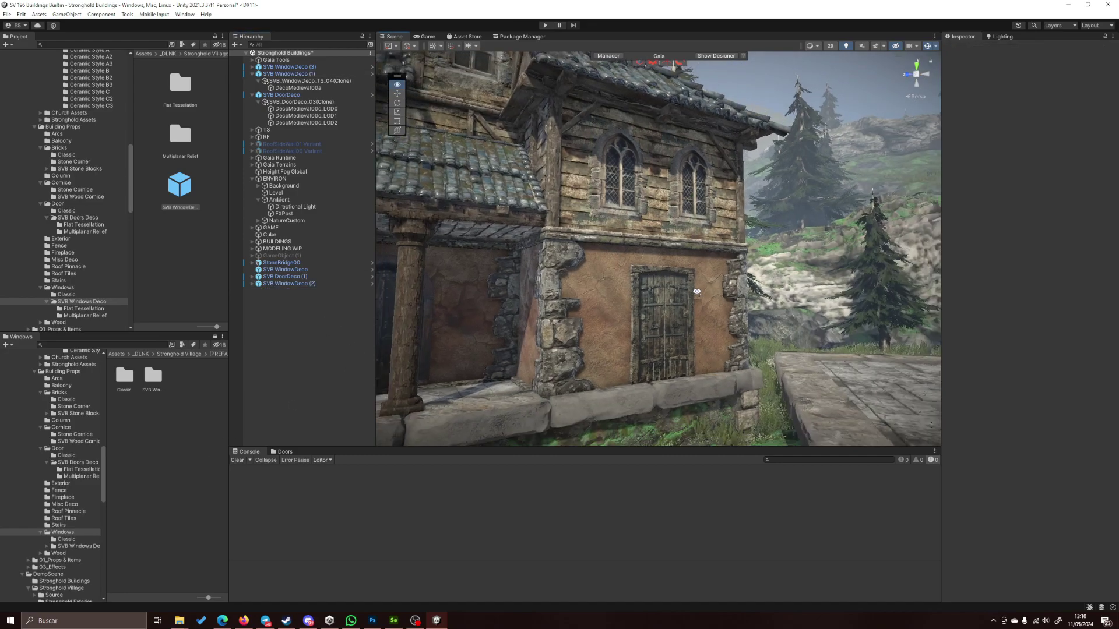